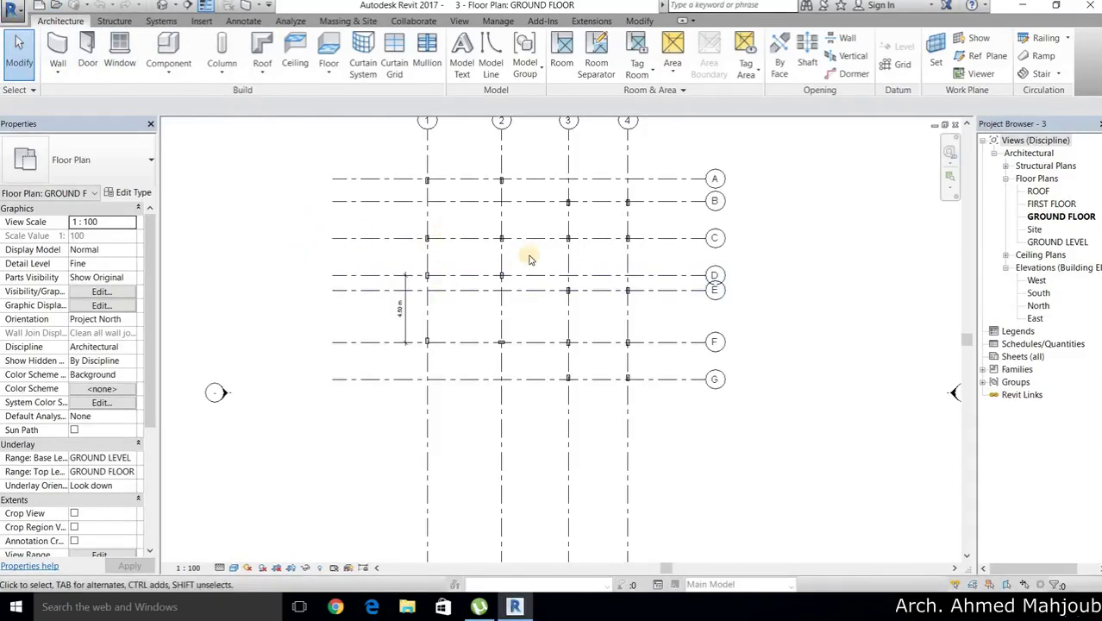
Frame grids 1–4 and A–G of the Ground Floor plan and bring up the Structure commands
scroll(528, 259, up, 1)
mouse_move(530, 289)
middle_down()
mouse_move(526, 316)
mouse_move(505, 265)
middle_up()
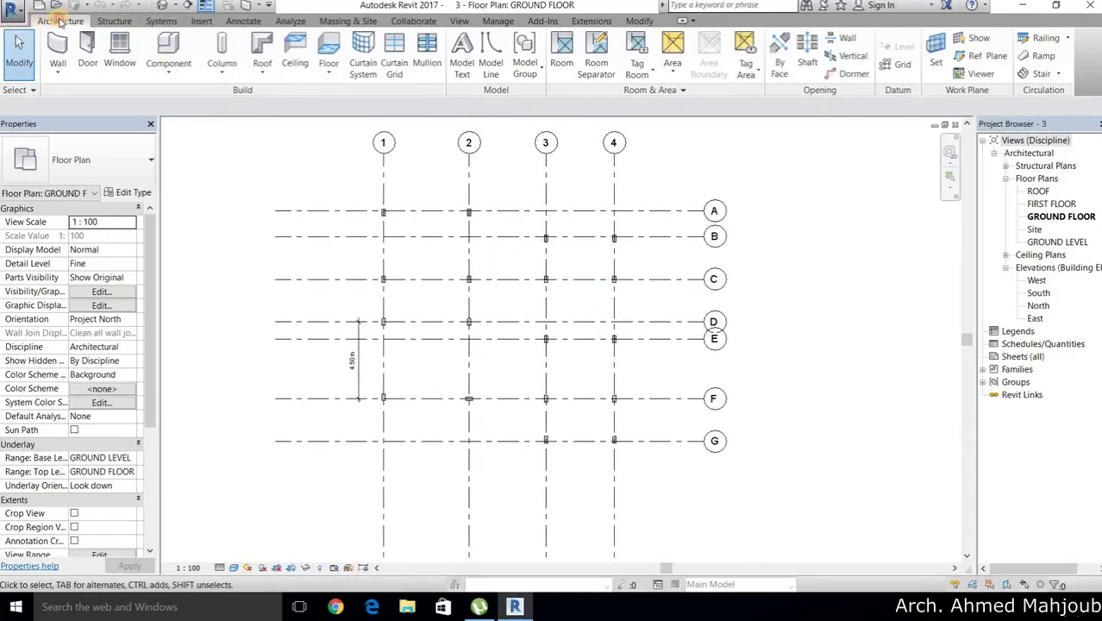
click(116, 22)
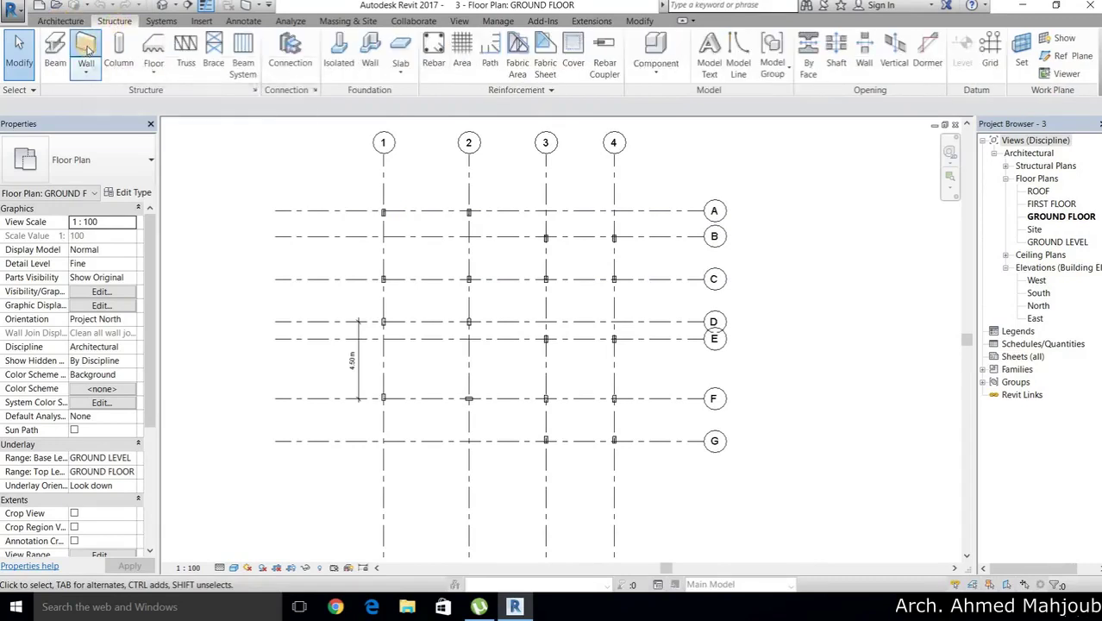
Start a RED BRICK WALL structural wall rising by Height from GROUND FLOOR, unconnected 0.9 m
click(87, 49)
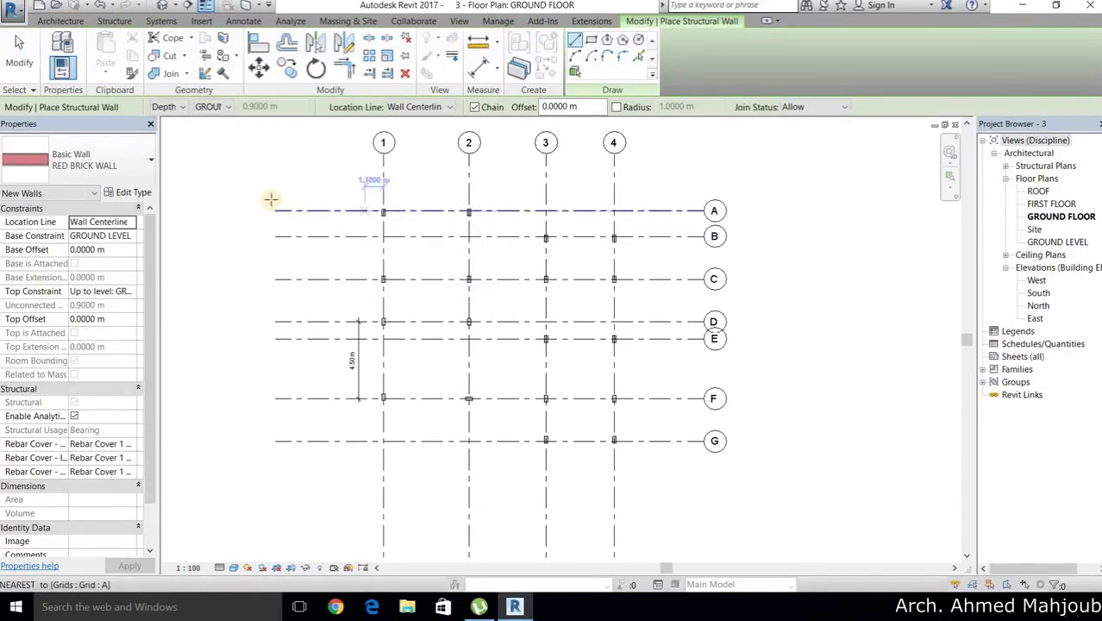
click(170, 108)
click(166, 129)
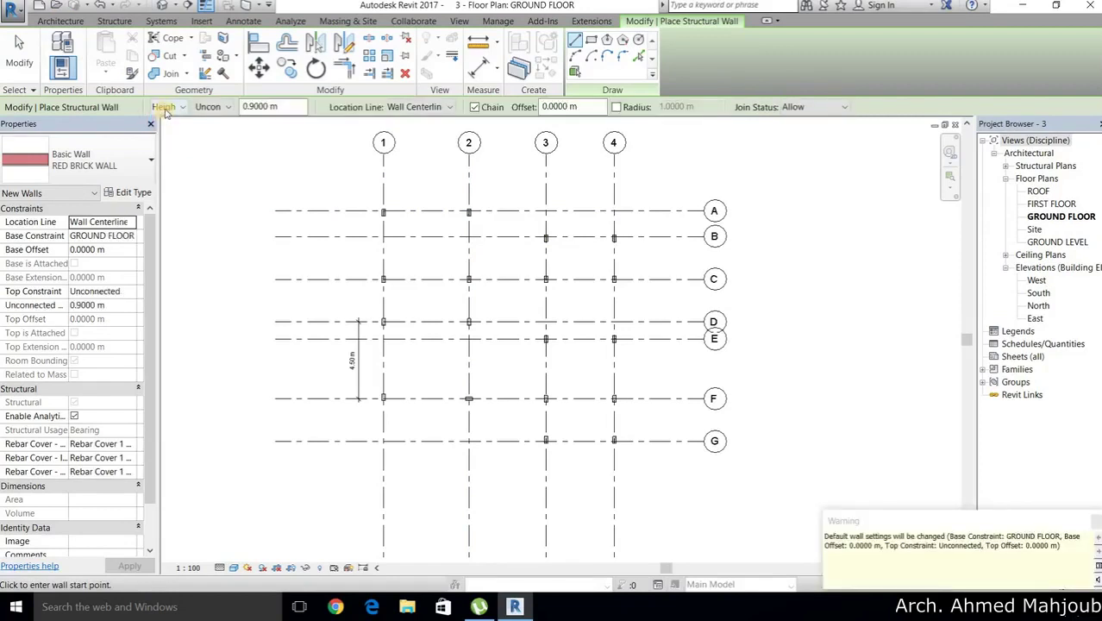
click(173, 107)
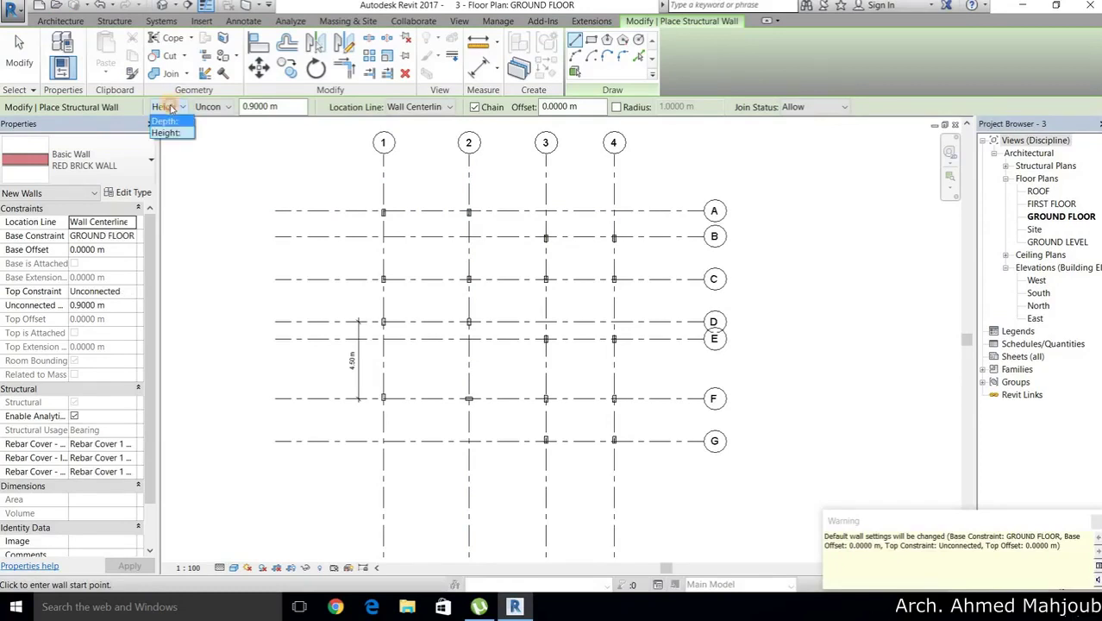
click(172, 108)
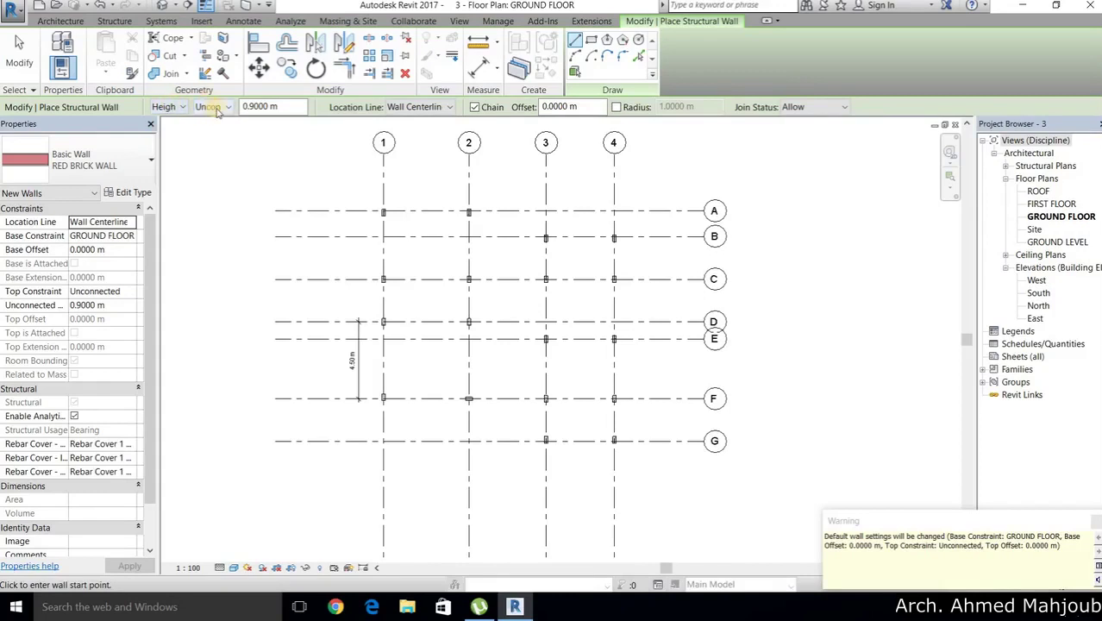
click(218, 109)
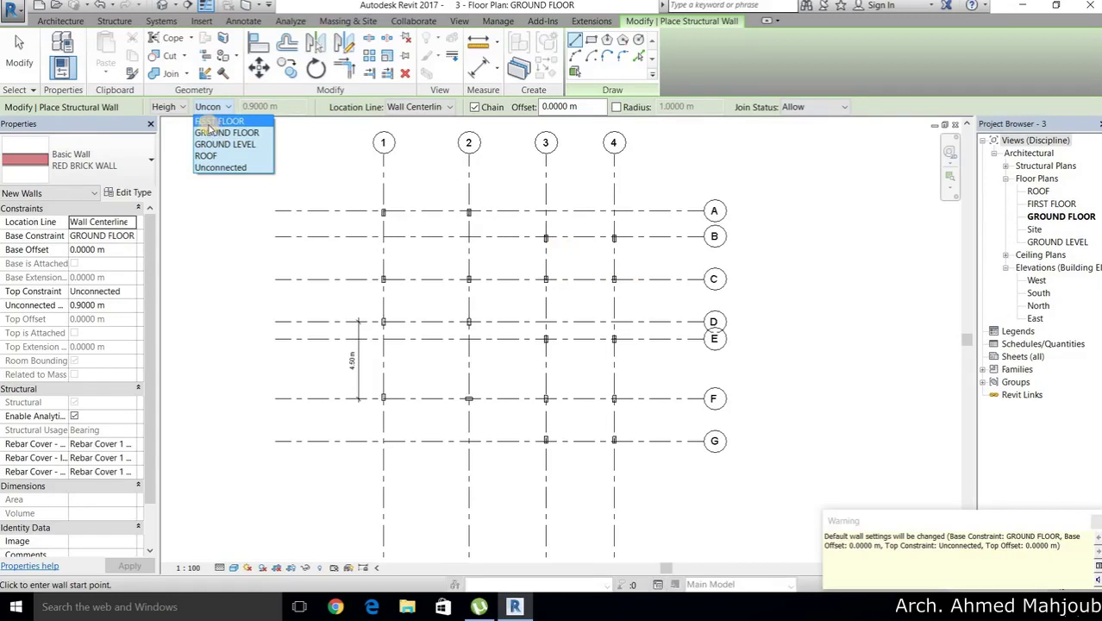
Constrain the wall top to FIRST FLOOR instead of Unconnected, and zoom in around grids 1–3
click(209, 121)
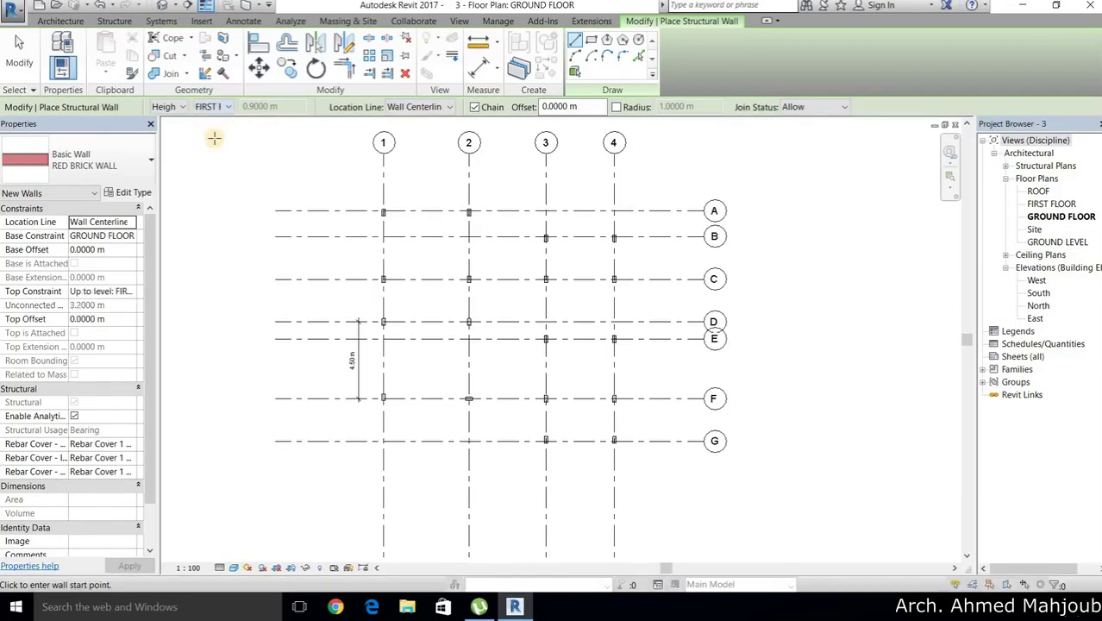
click(383, 236)
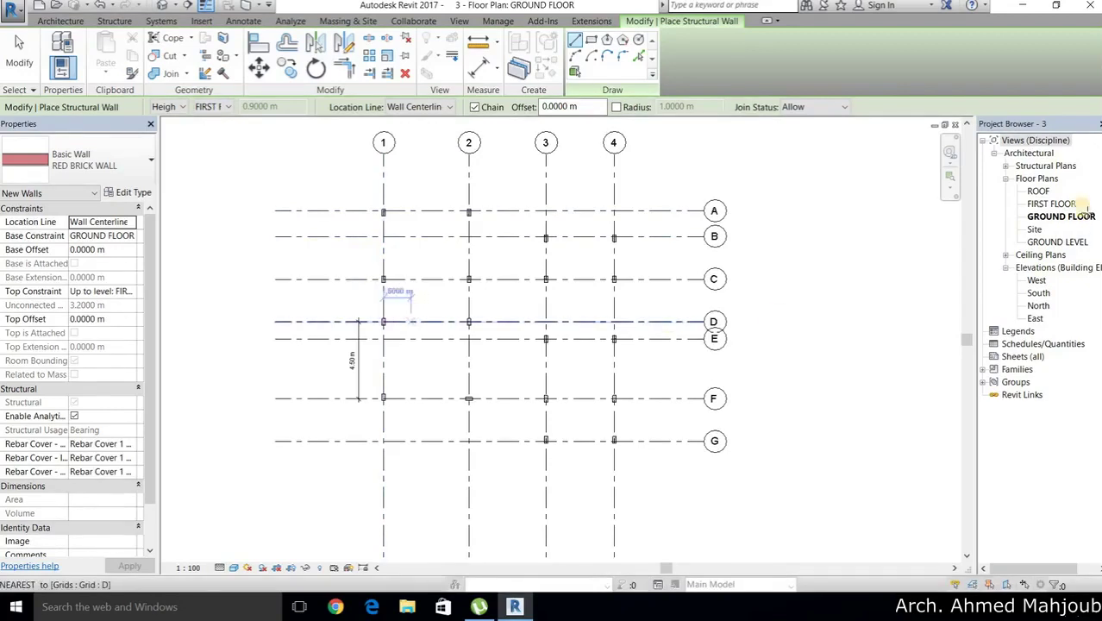
click(216, 108)
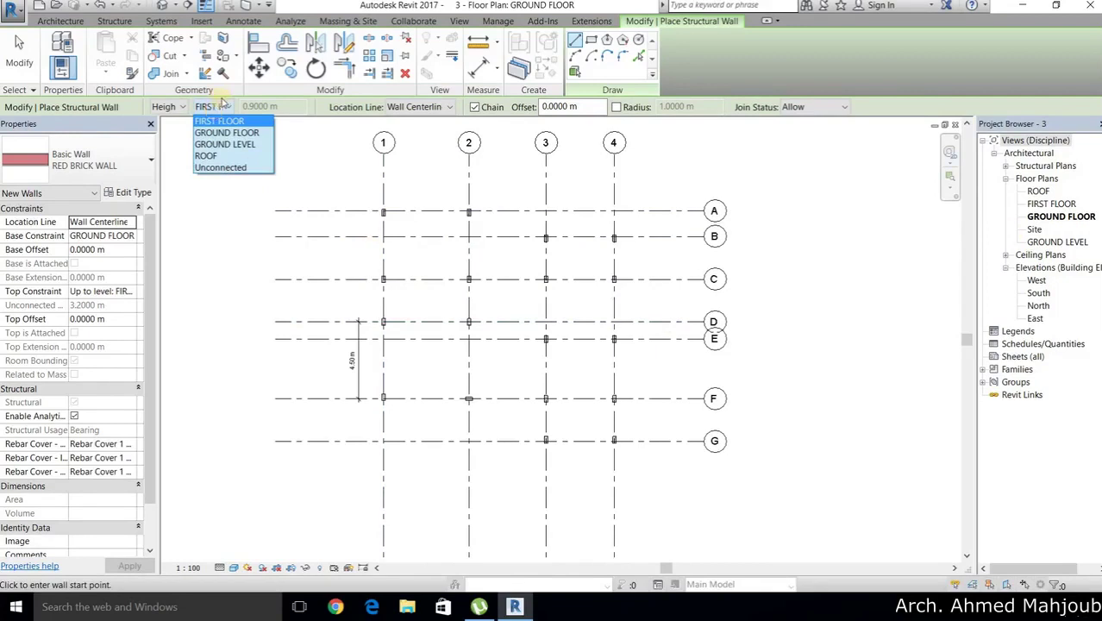
click(219, 169)
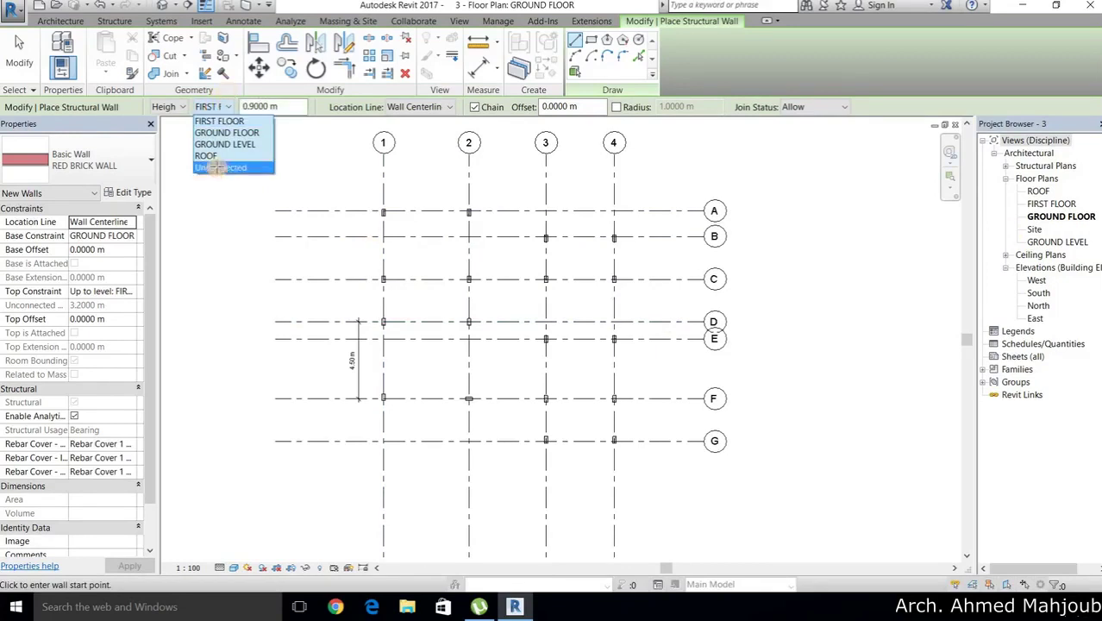
click(219, 169)
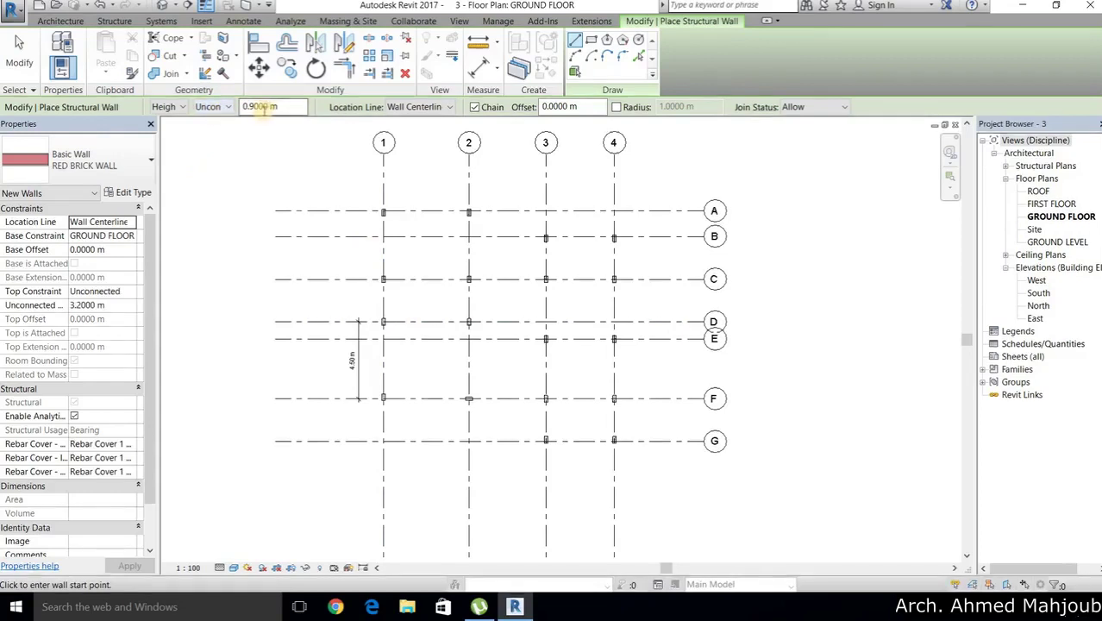
click(206, 105)
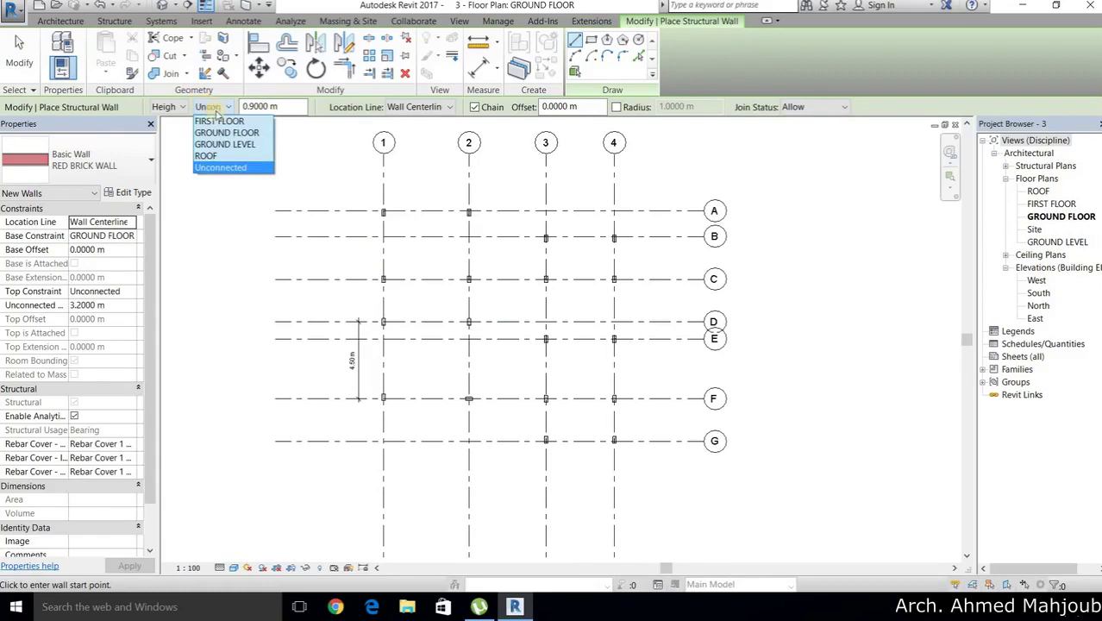
click(217, 121)
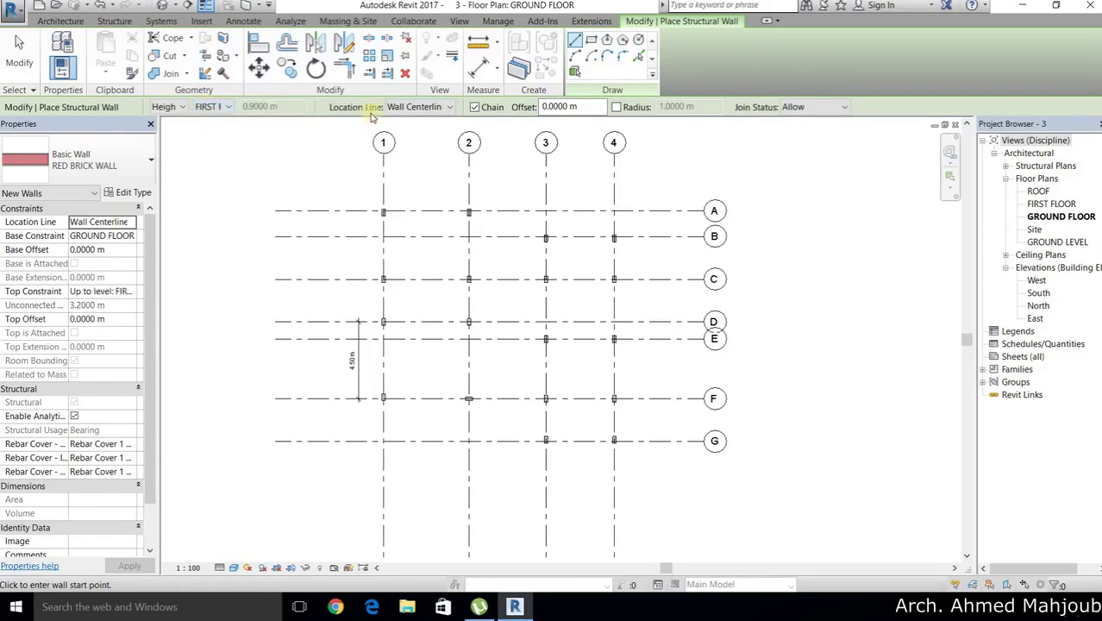
scroll(472, 197, up, 3)
middle_drag(485, 259, 492, 281)
scroll(492, 281, up, 2)
middle_drag(389, 108, 430, 157)
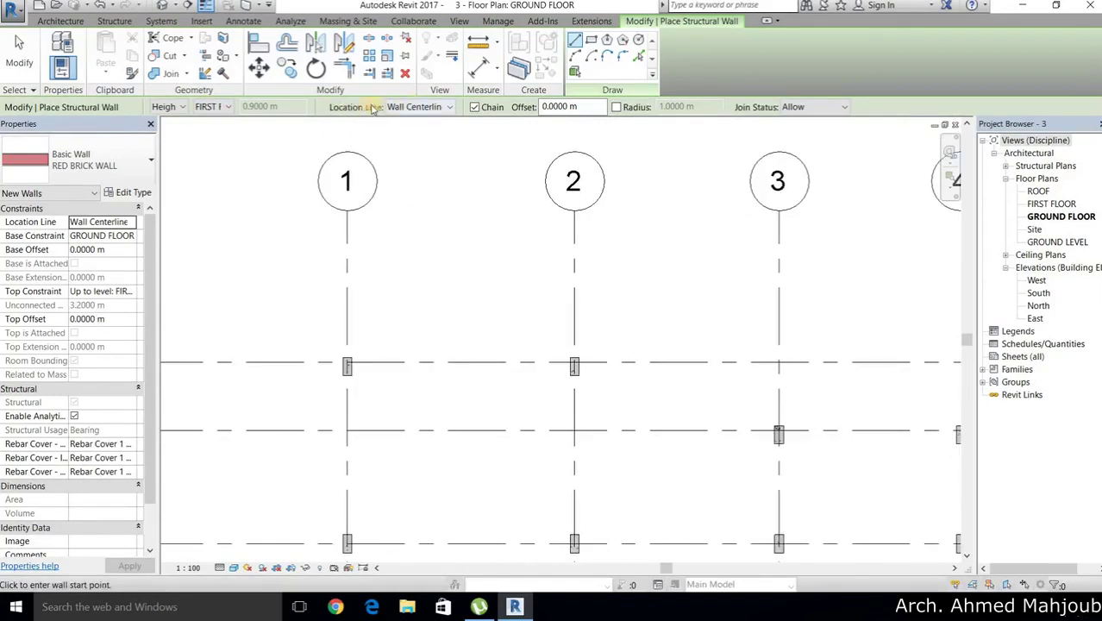
Keep Wall Centerline as the location line and start the first wall at grid 1/A
click(428, 107)
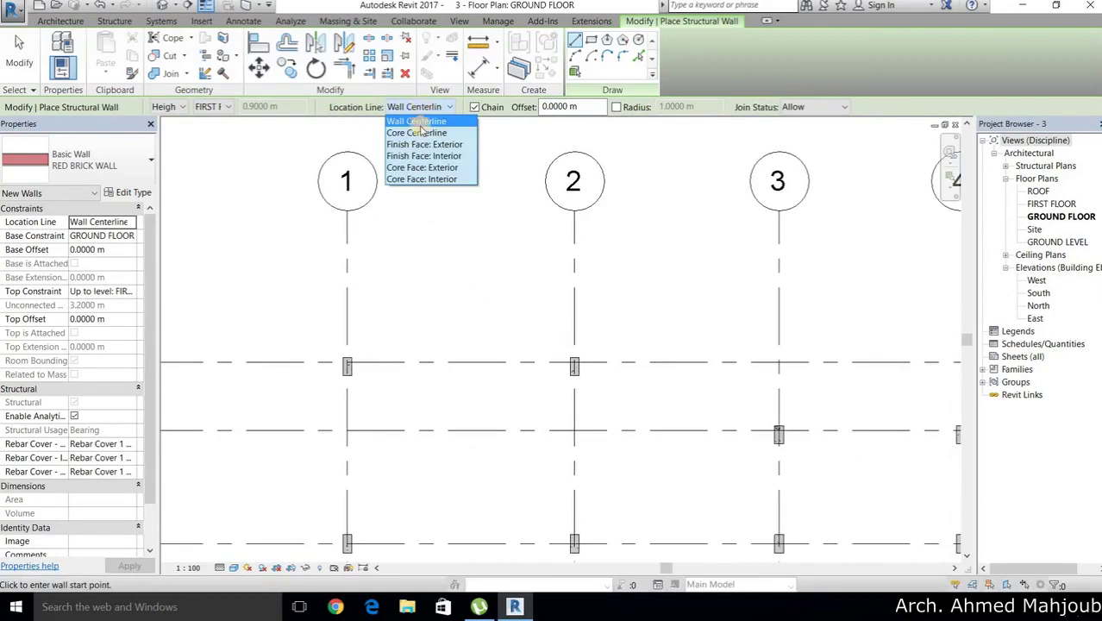
click(428, 228)
scroll(361, 350, up, 1)
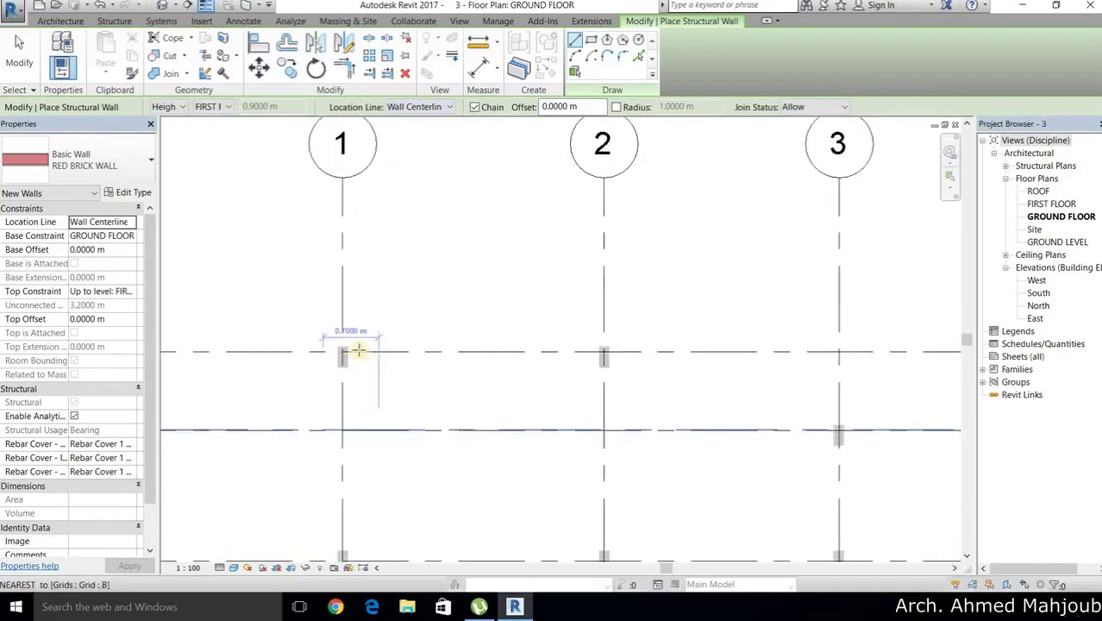
scroll(288, 265, up, 4)
click(291, 270)
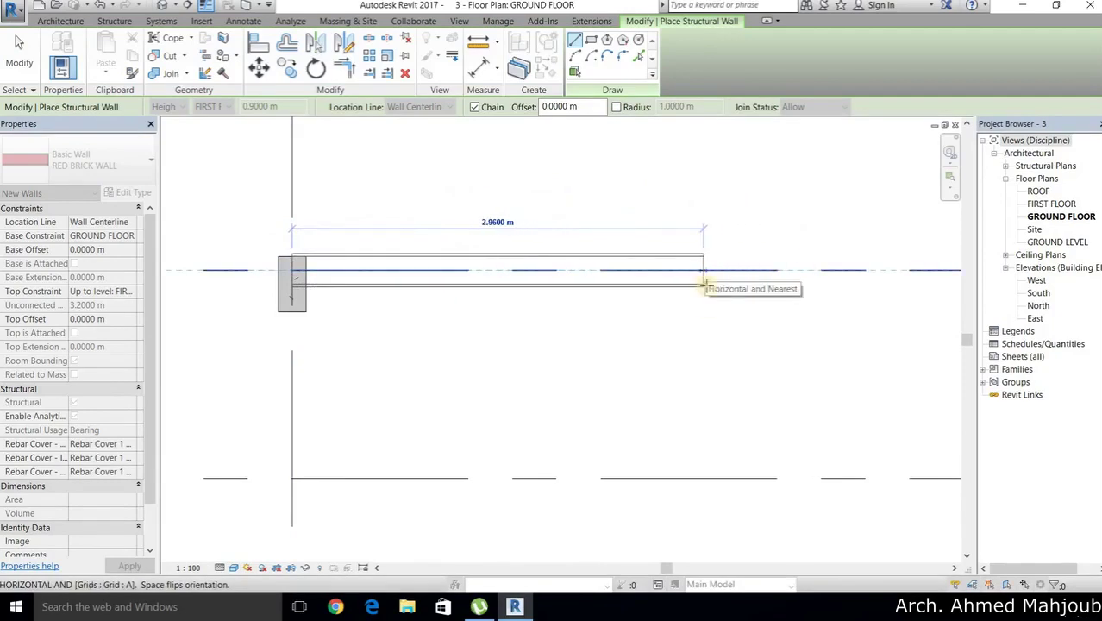
Chain brick walls 2.96 m along grid A, 2.30 m north, then 2.30 m angled toward grid 1
click(704, 282)
click(708, 306)
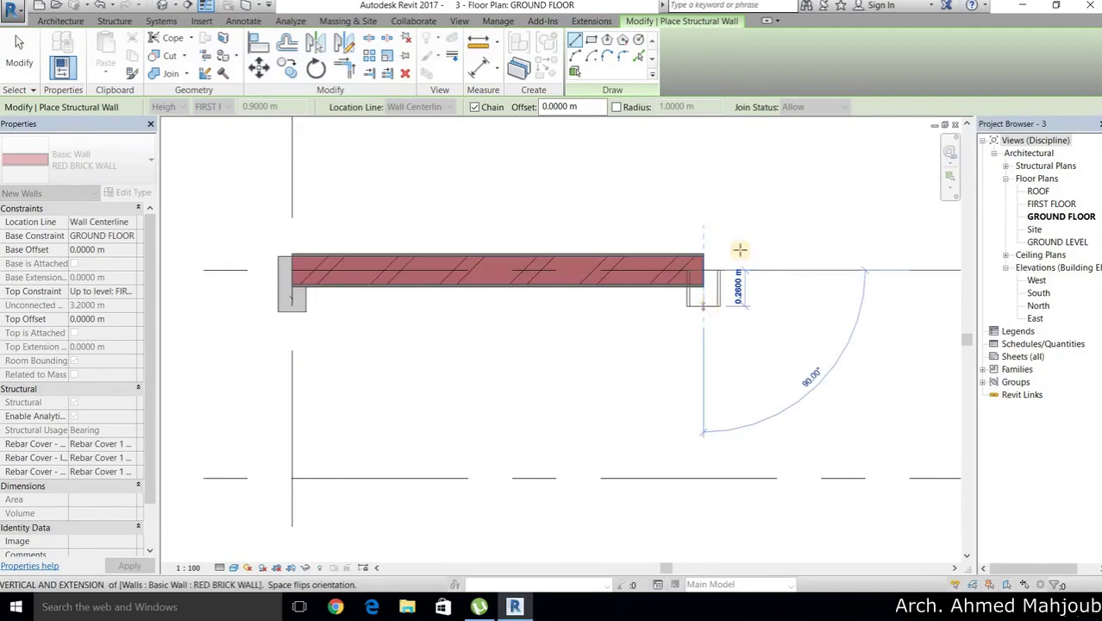
scroll(716, 259, down, 1)
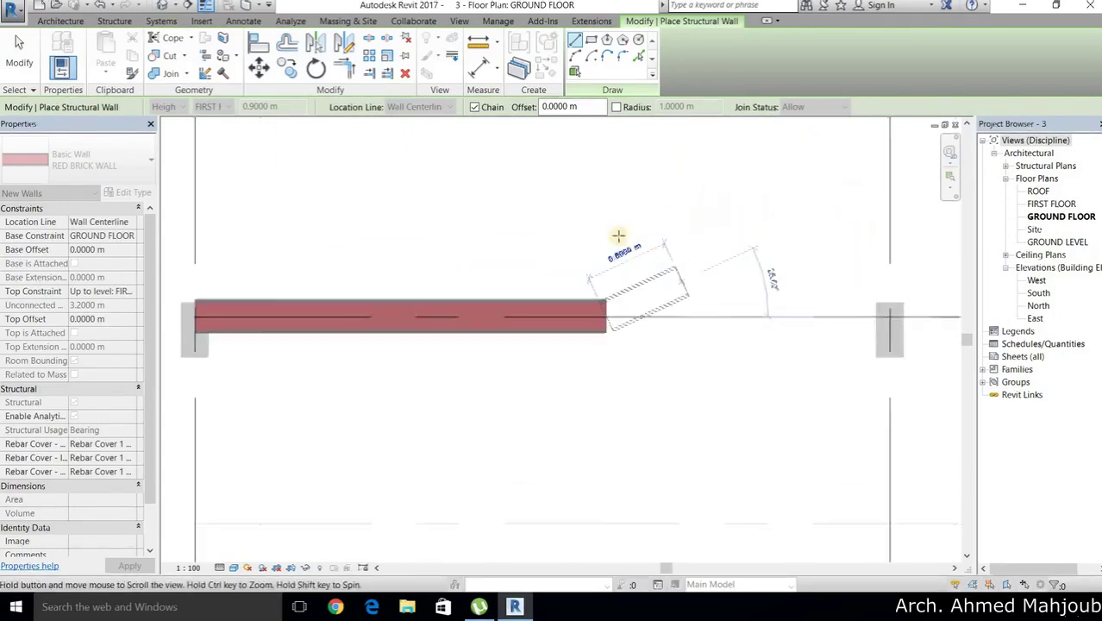
scroll(657, 250, down, 1)
scroll(681, 245, up, 2)
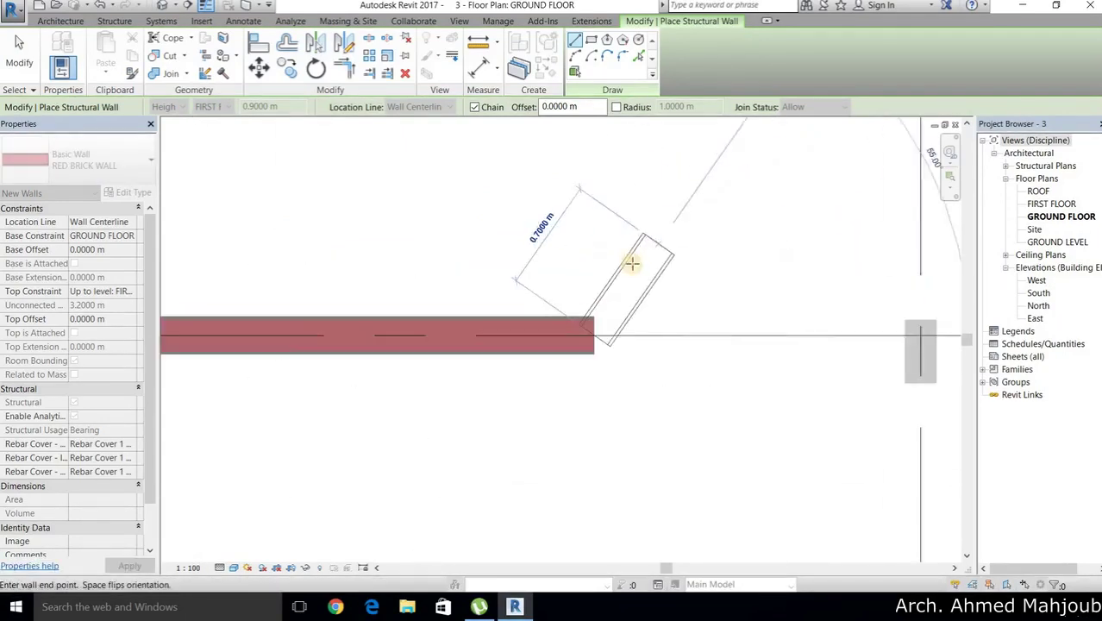
scroll(699, 242, down, 3)
scroll(639, 229, up, 2)
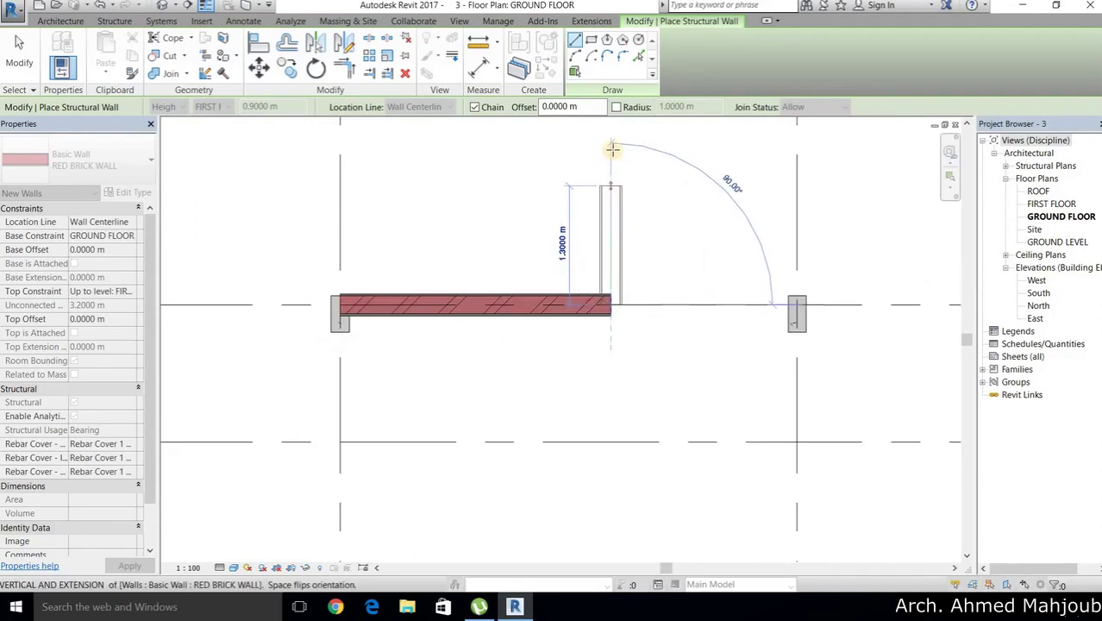
middle_drag(605, 228, 597, 285)
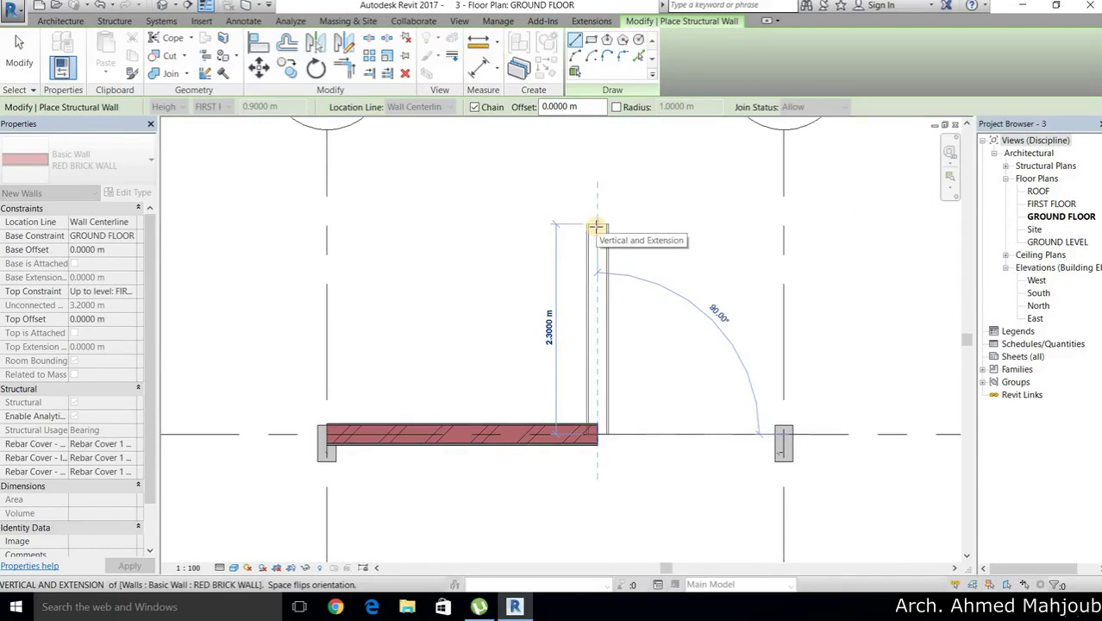
click(596, 226)
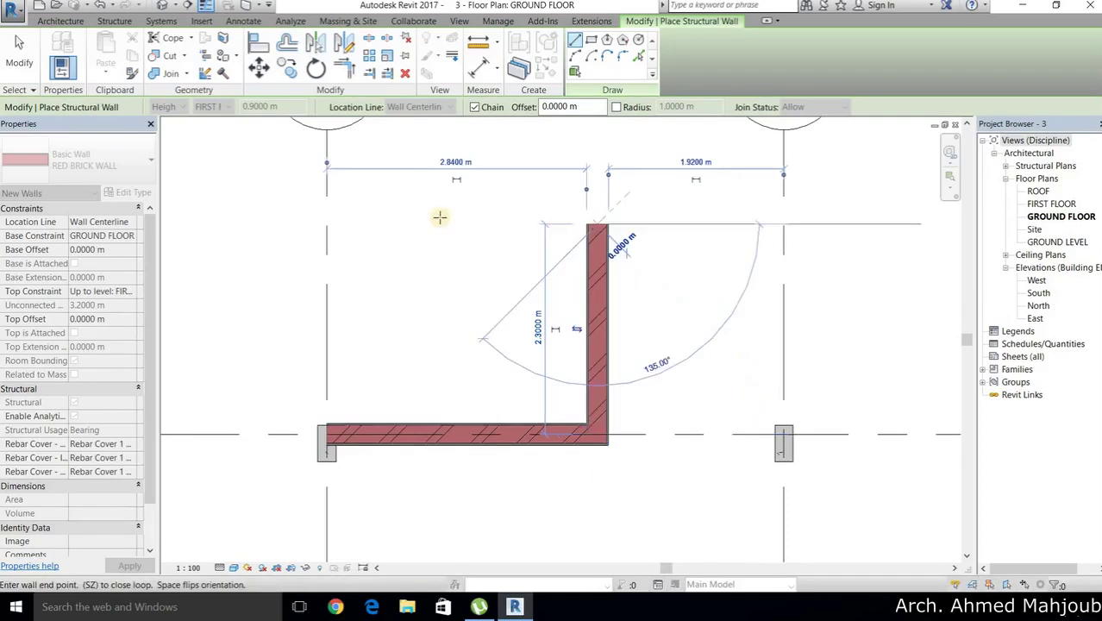
scroll(442, 211, down, 3)
middle_drag(493, 326, 534, 503)
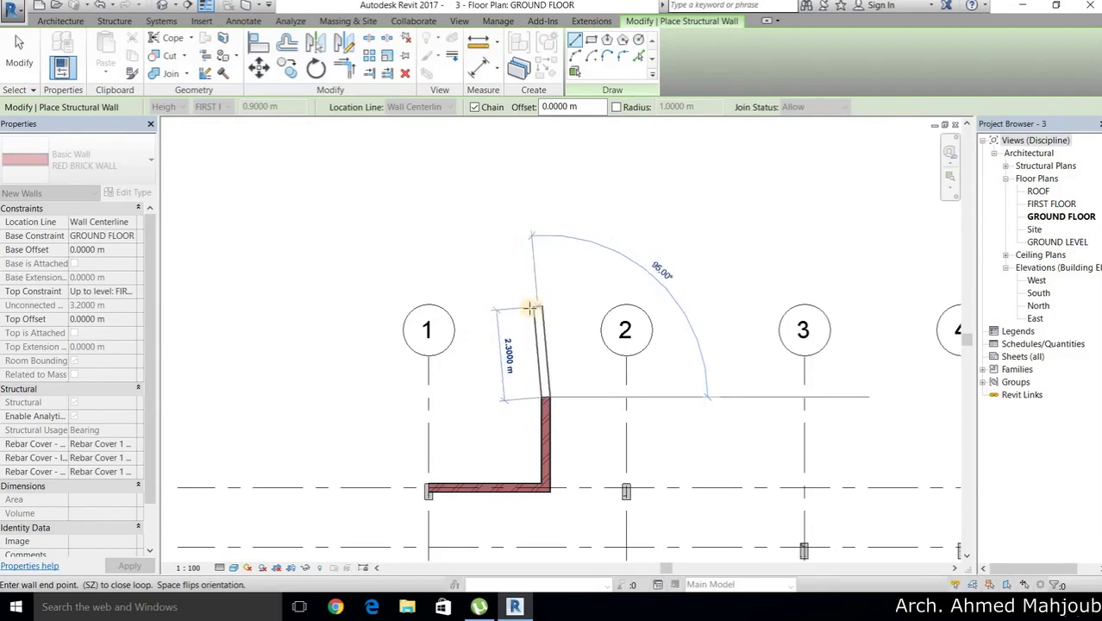
click(489, 328)
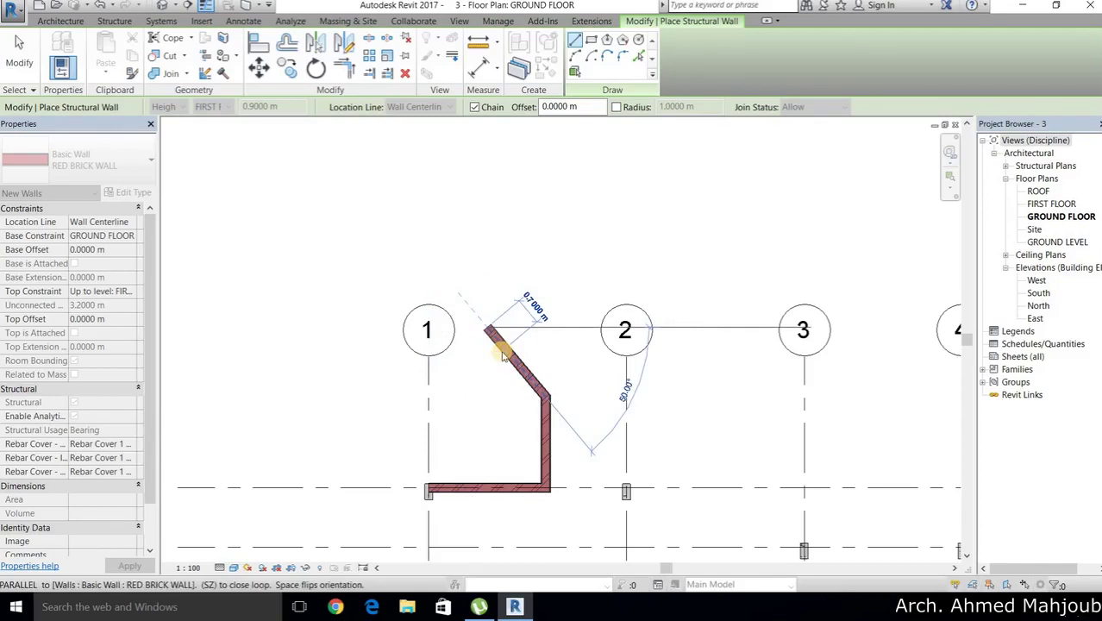
End wall drawing and set the angled 2.30 m wall to 140° relative to grid 1
key(Escape)
key(Escape)
click(497, 342)
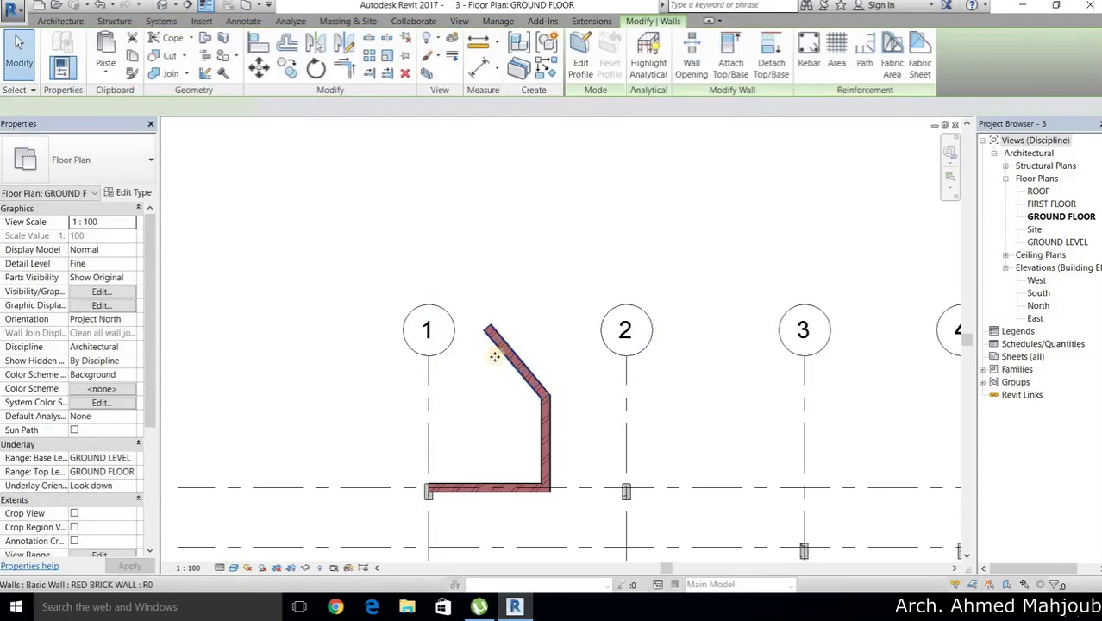
scroll(461, 388, up, 1)
scroll(455, 457, up, 1)
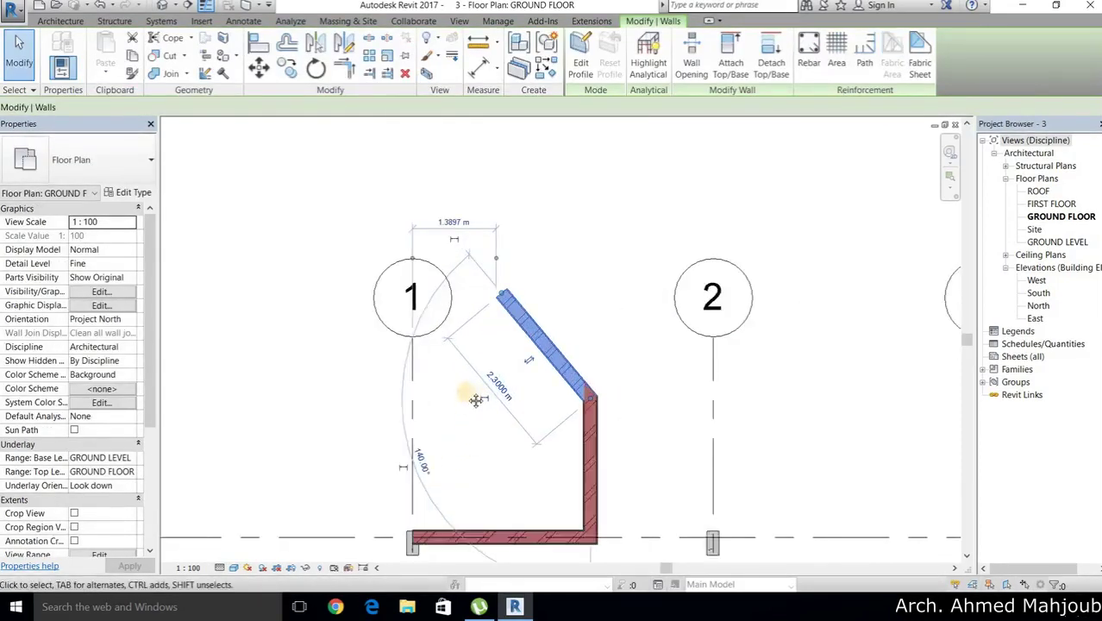
scroll(457, 431, up, 1)
click(434, 398)
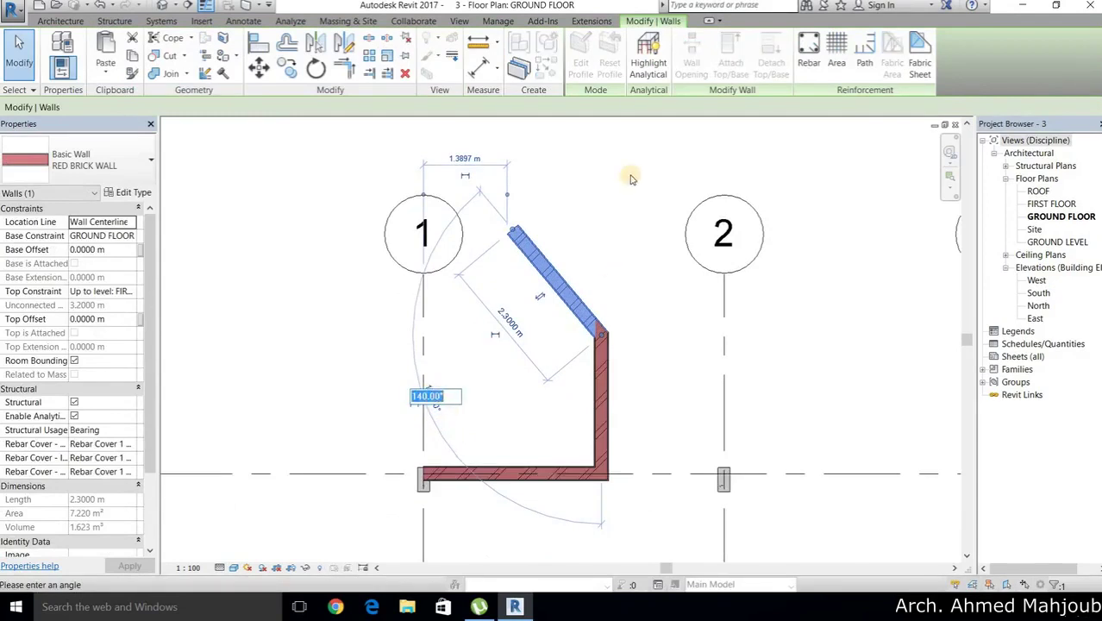
key(Return)
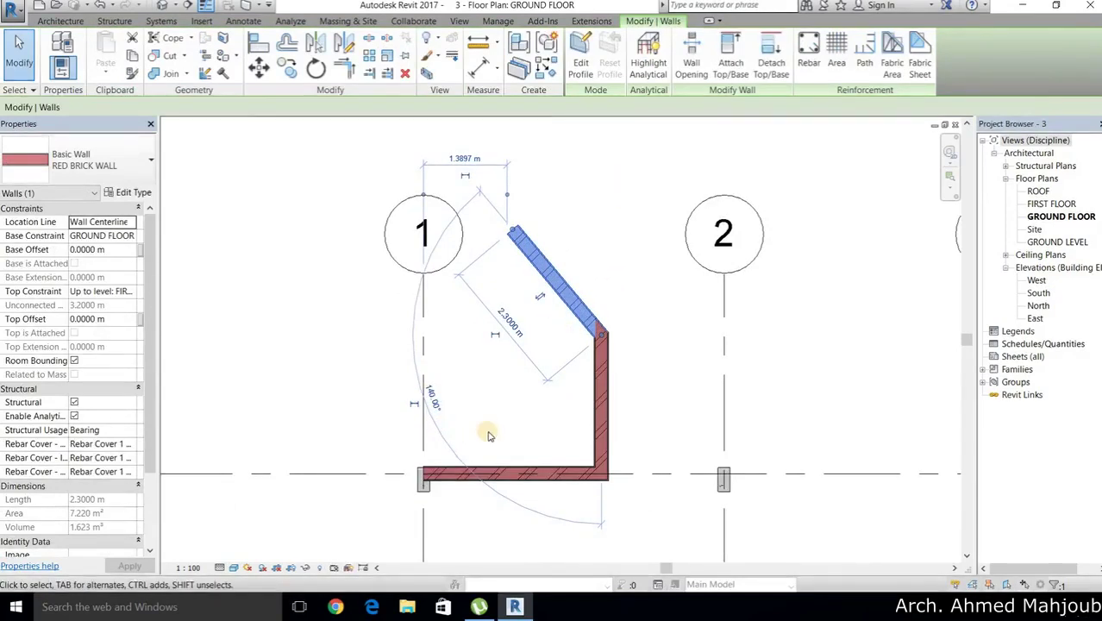
click(487, 432)
middle_drag(492, 242, 506, 260)
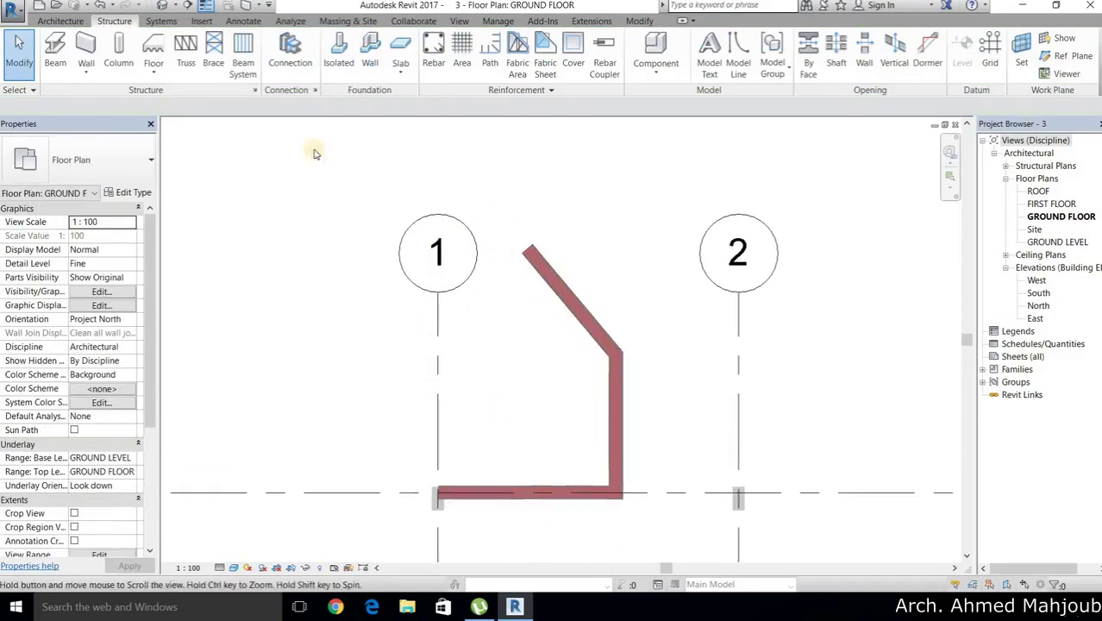
Draw a 2.3 m brick wall on grid A located by Finish Face: Exterior
click(86, 50)
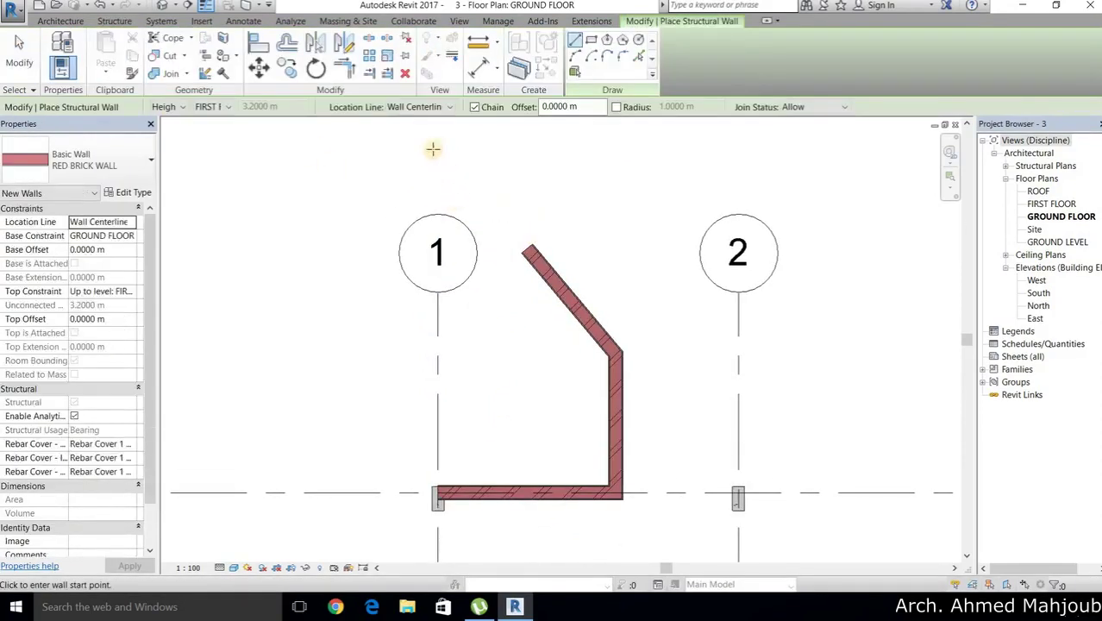
click(440, 107)
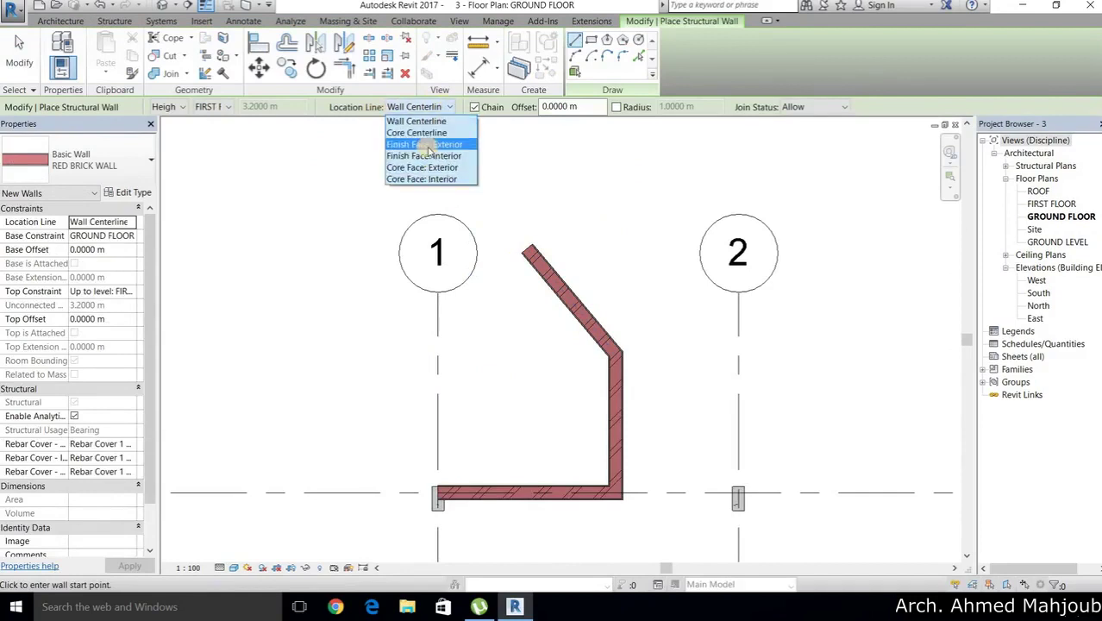
click(448, 148)
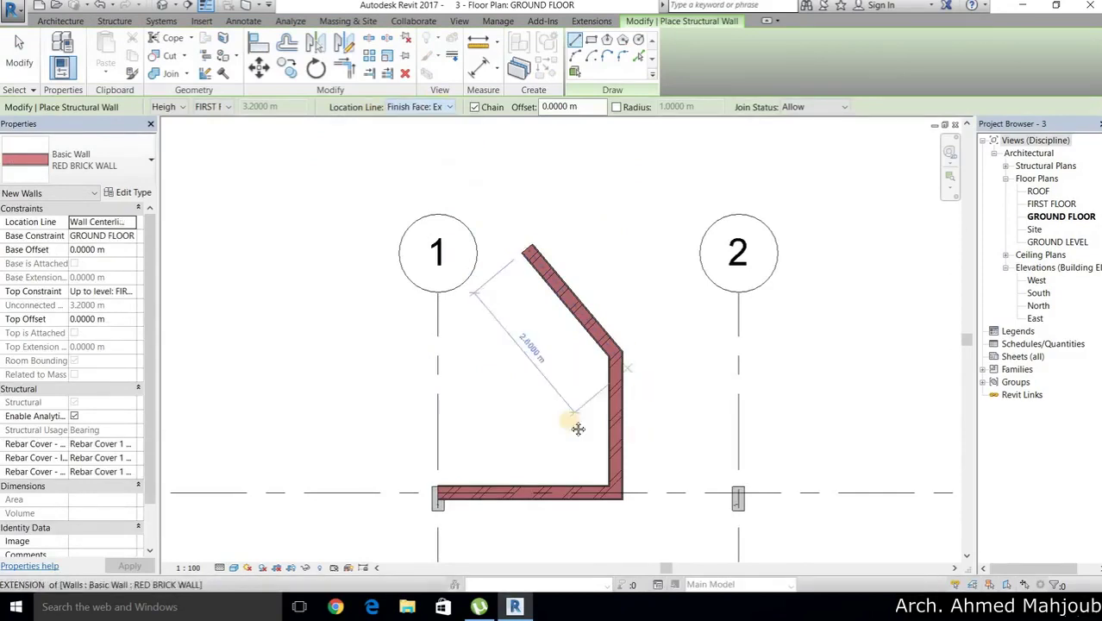
middle_drag(576, 420, 423, 408)
scroll(422, 408, up, 3)
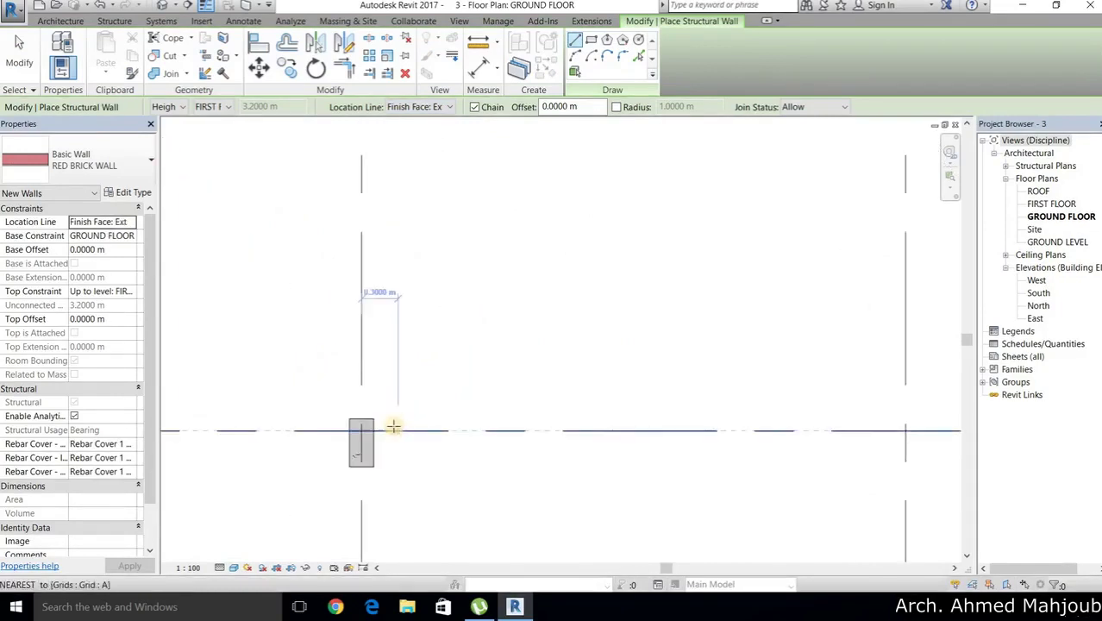
click(398, 430)
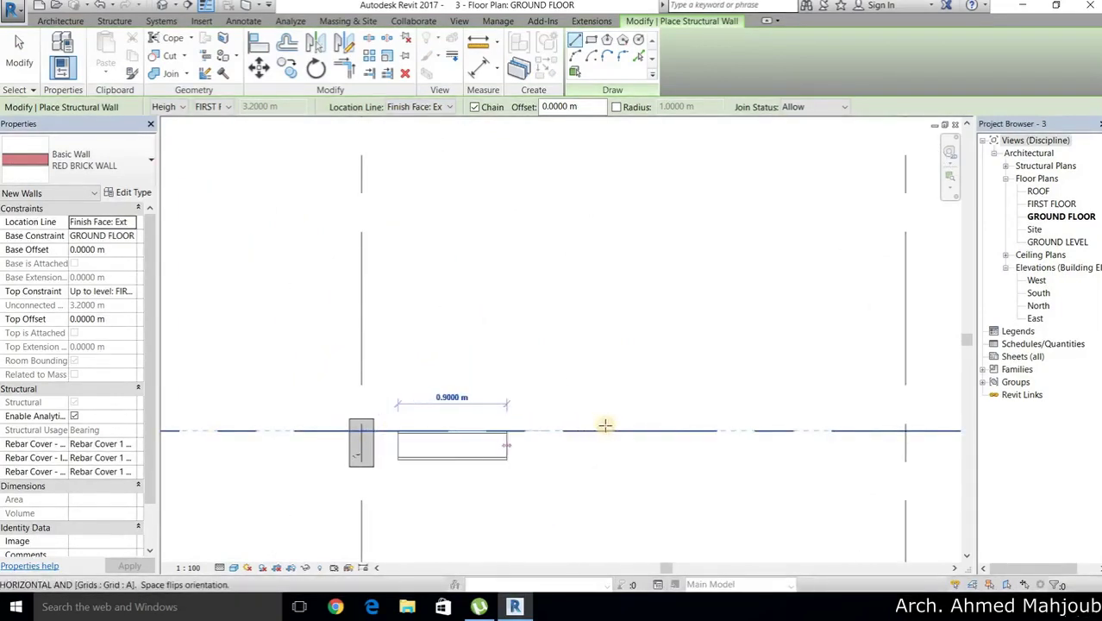
click(676, 430)
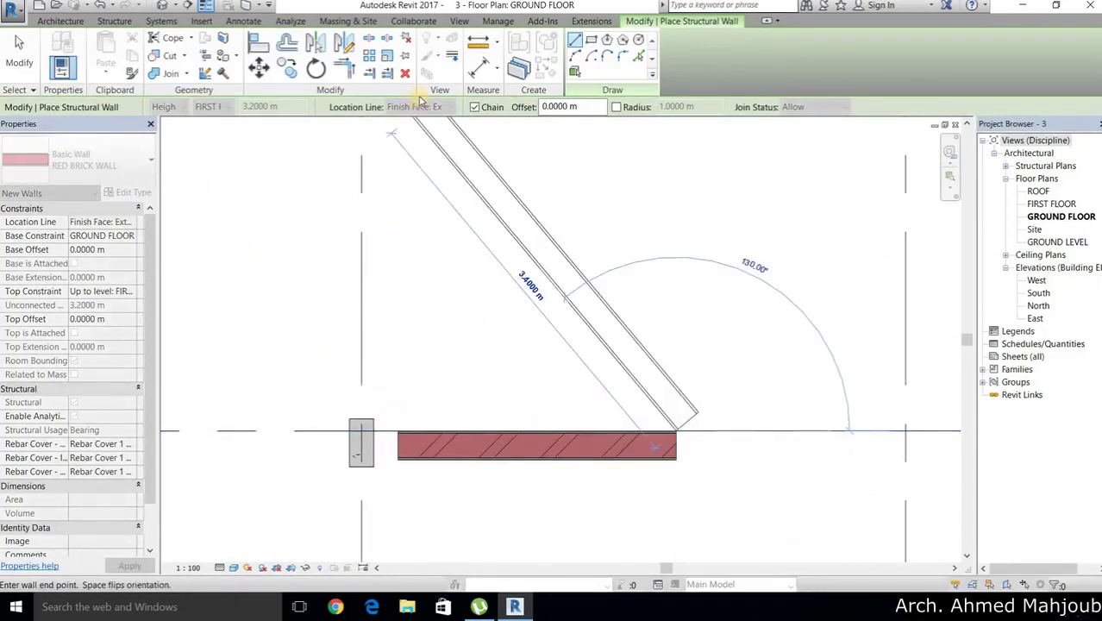
key(Escape)
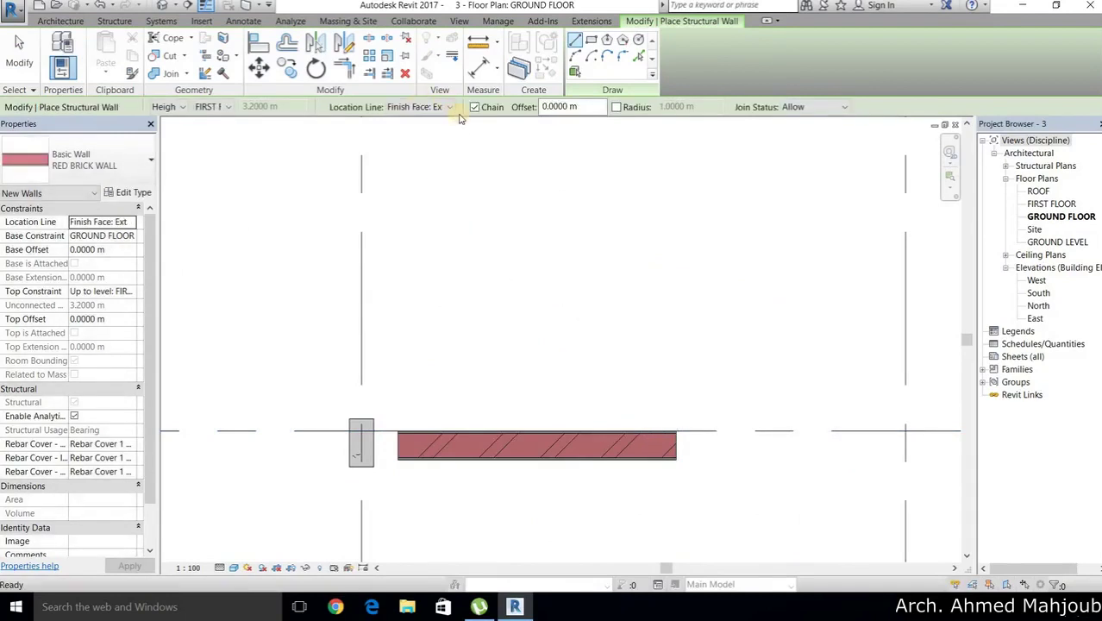
Draw a brick wall from grid 3 along grid A using Finish Face: Interior as location line
click(447, 109)
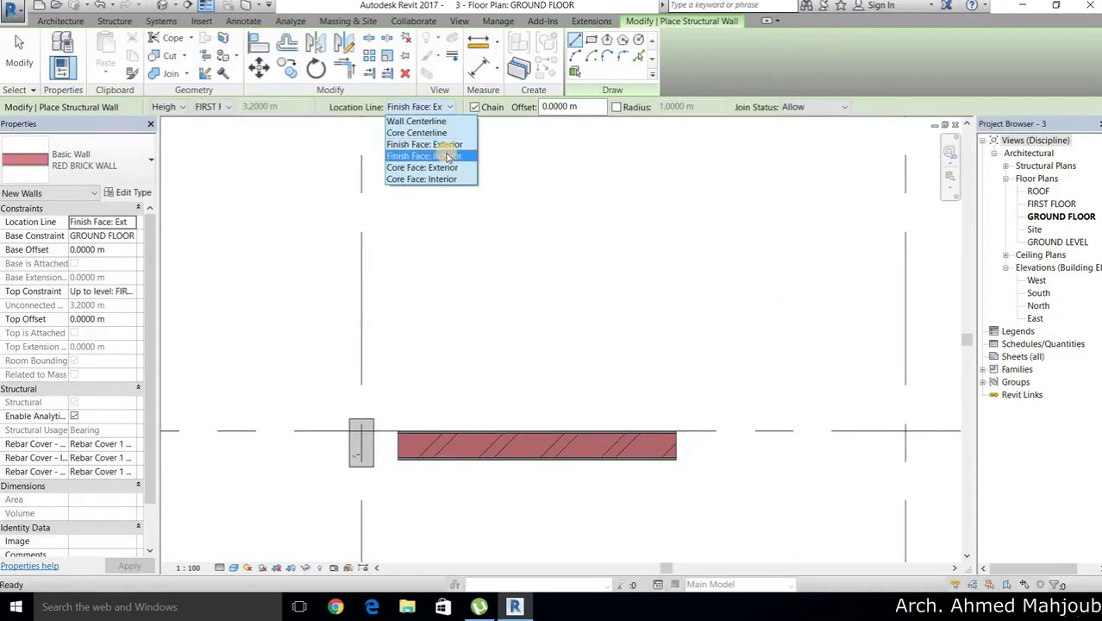
key(Return)
middle_drag(827, 393, 445, 379)
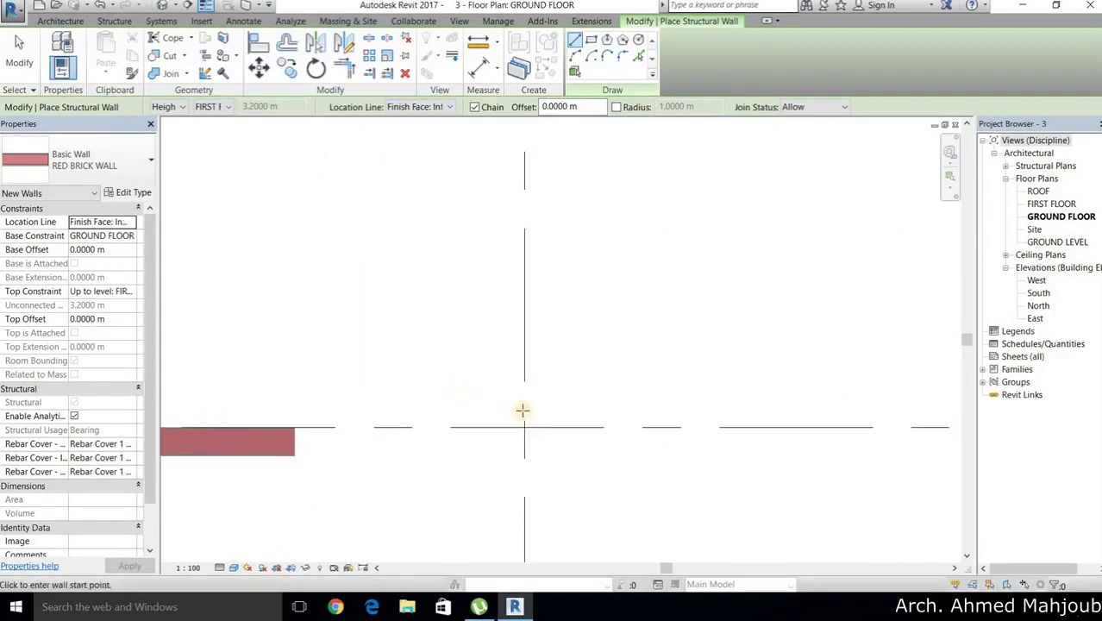
click(526, 428)
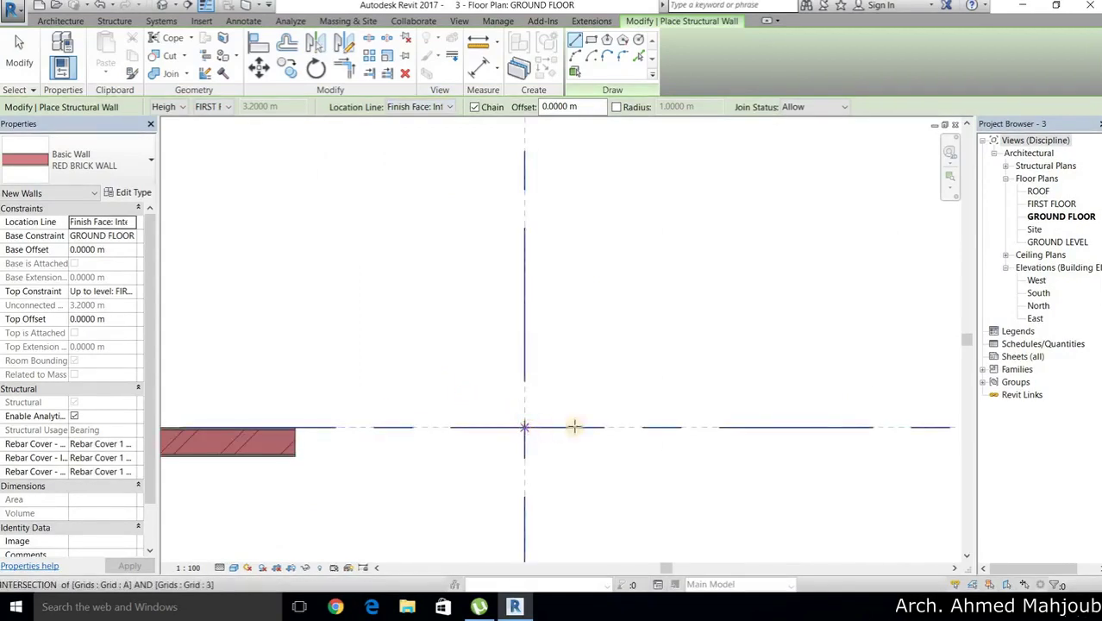
click(811, 420)
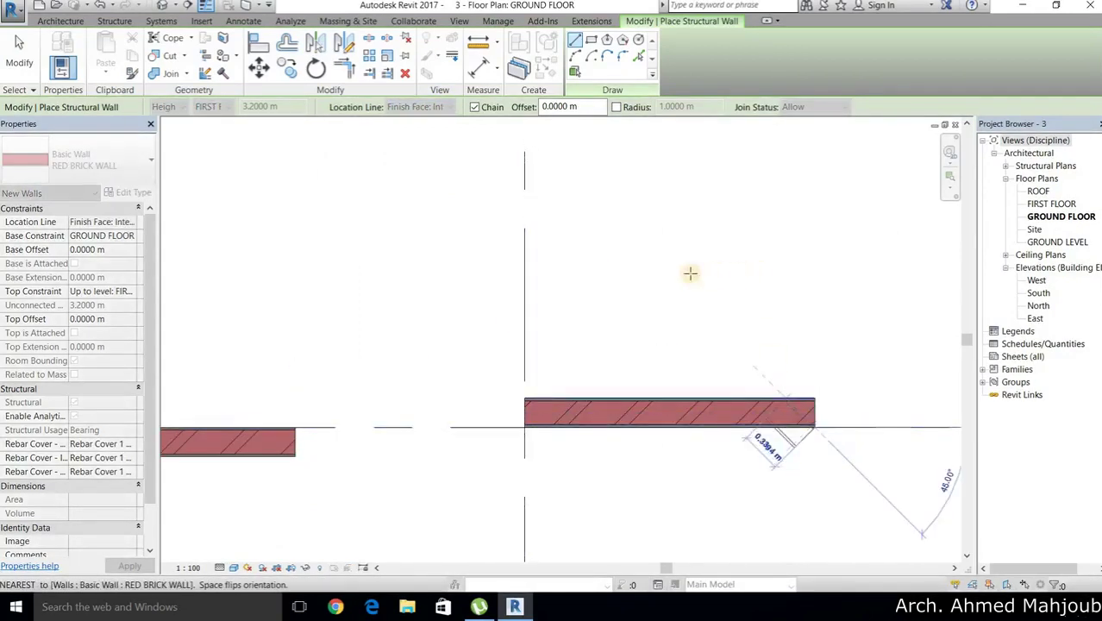
middle_drag(587, 273, 588, 274)
key(Escape)
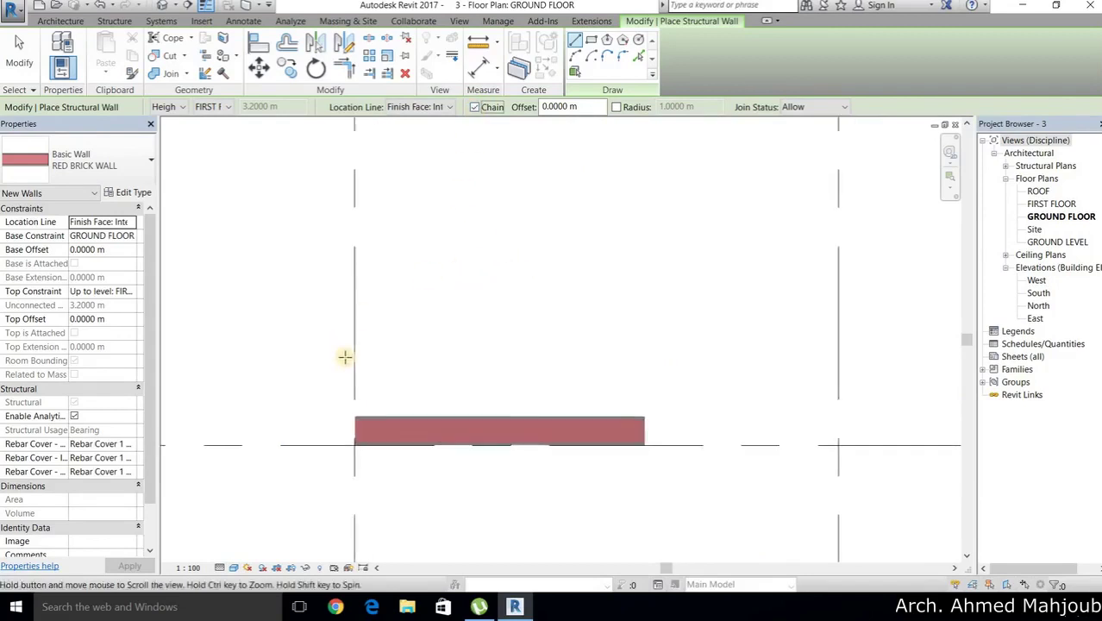
Chain a diagonal wall, a 1.6 m horizontal wall and a short vertical wall between grids 3 and 4
scroll(389, 339, down, 3)
click(390, 339)
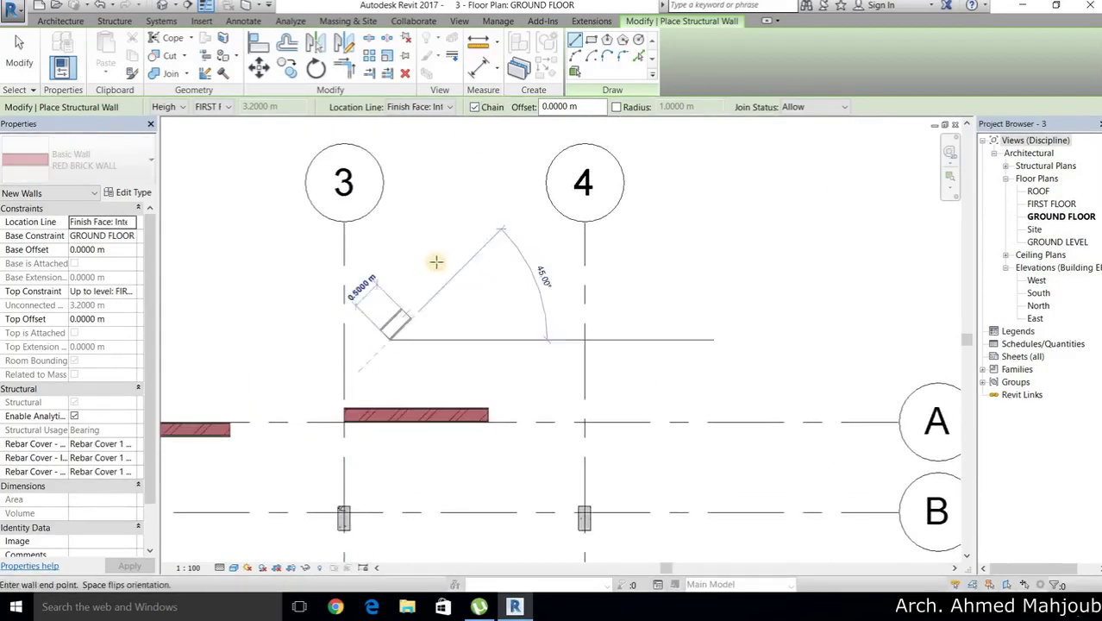
click(435, 261)
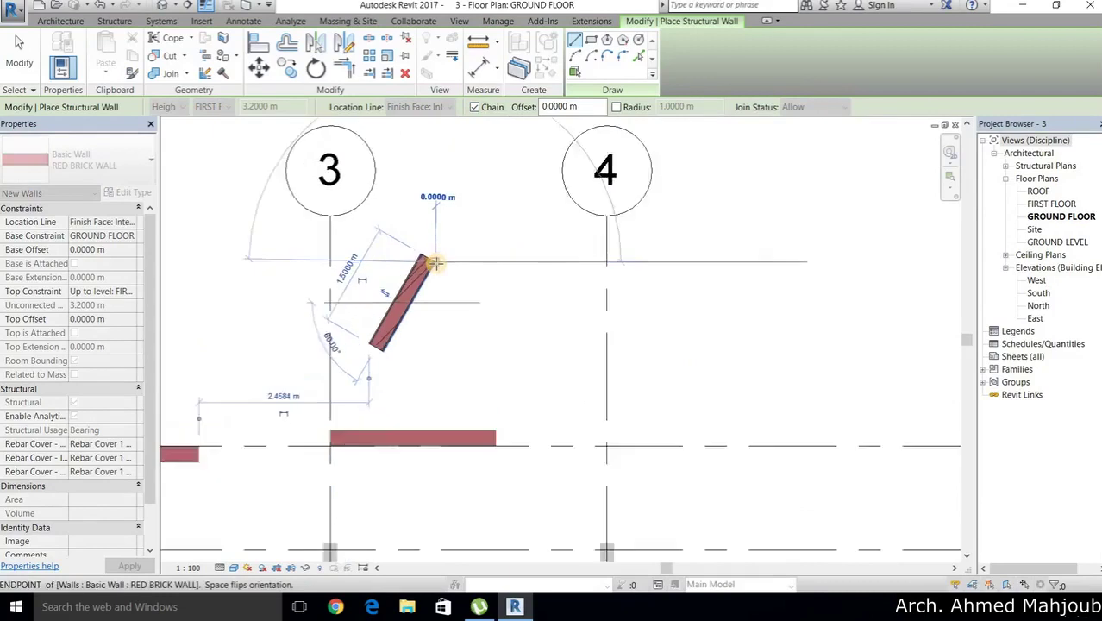
scroll(436, 263, up, 2)
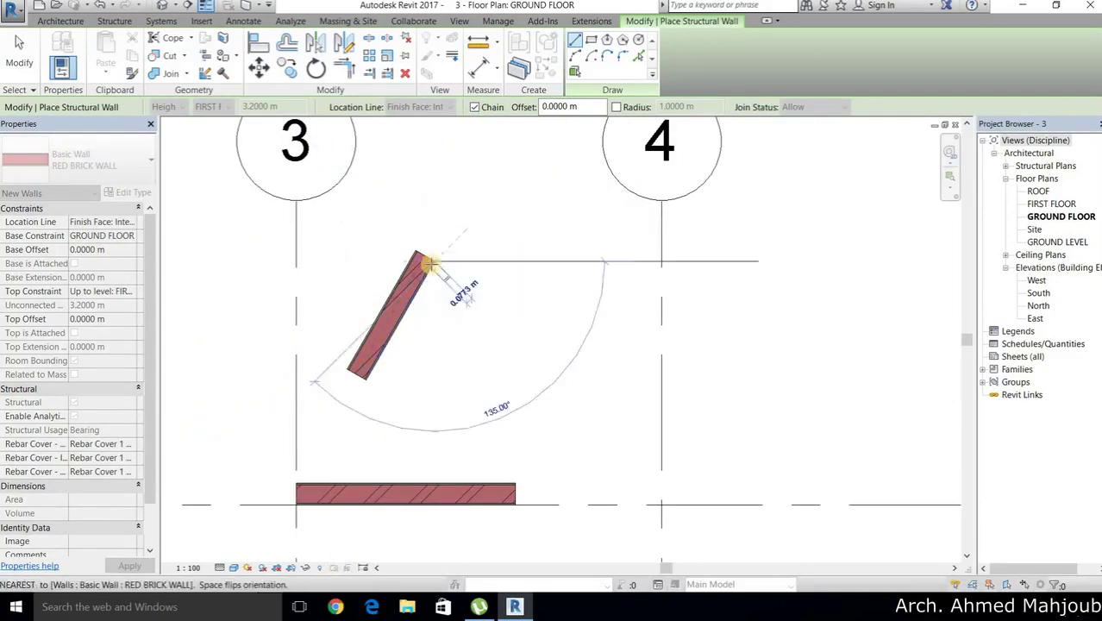
scroll(432, 260, up, 1)
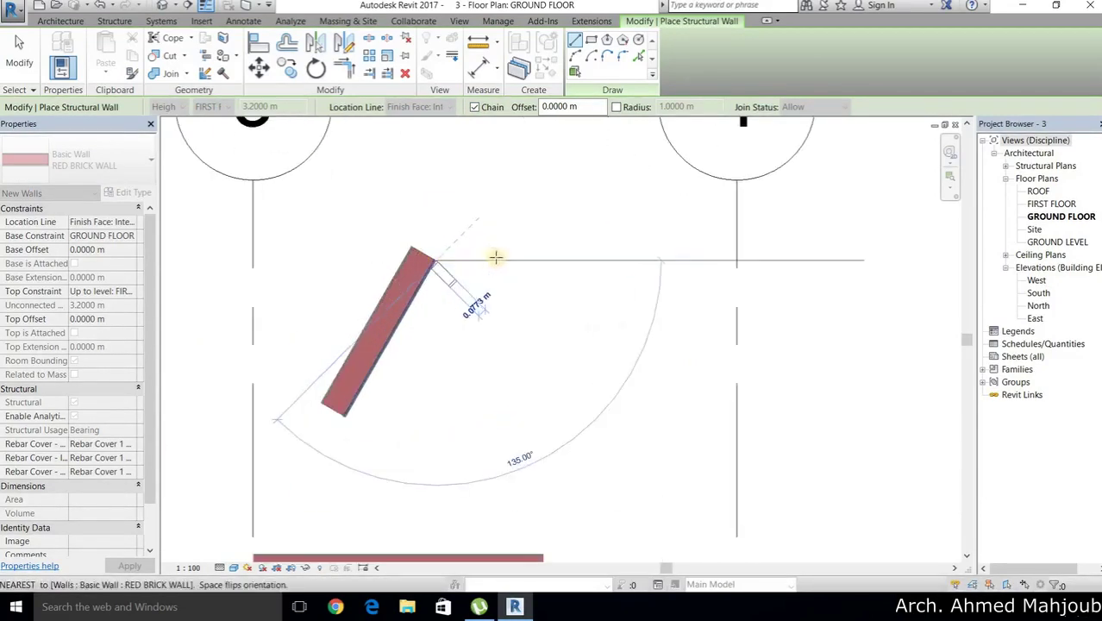
click(631, 251)
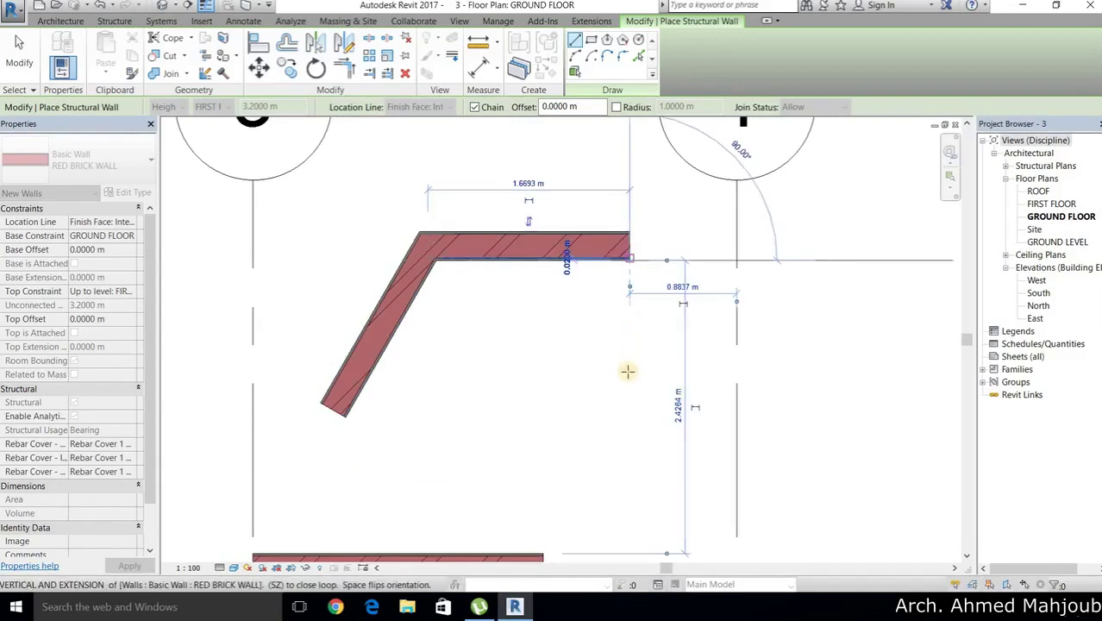
click(630, 369)
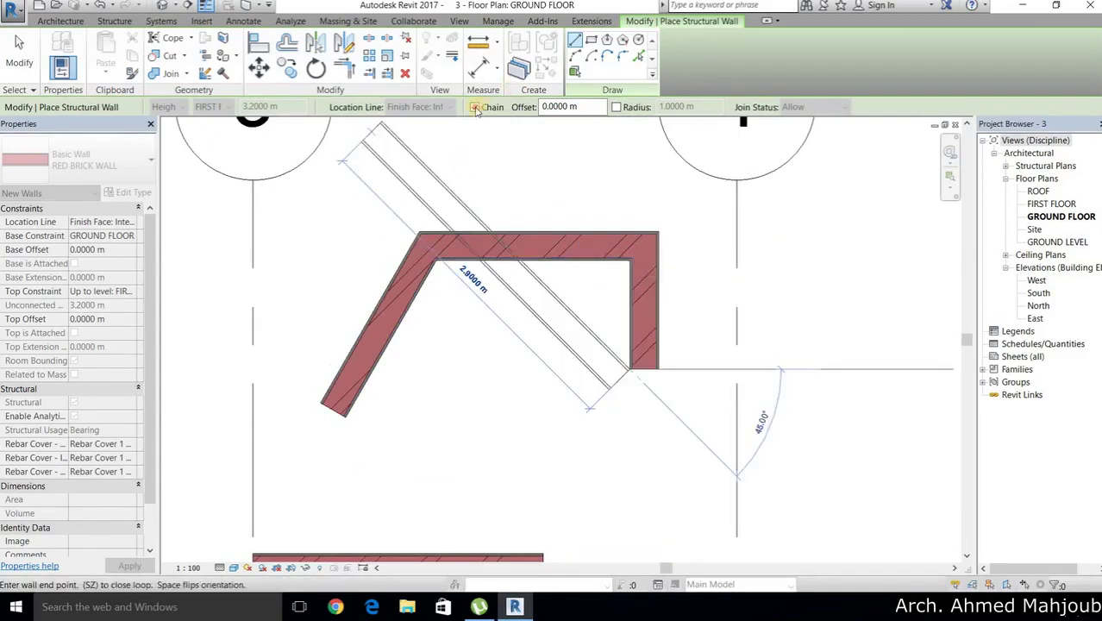
With Chain off, add a separate 1.4083 m wall to the right, then re-enable Chain
click(632, 289)
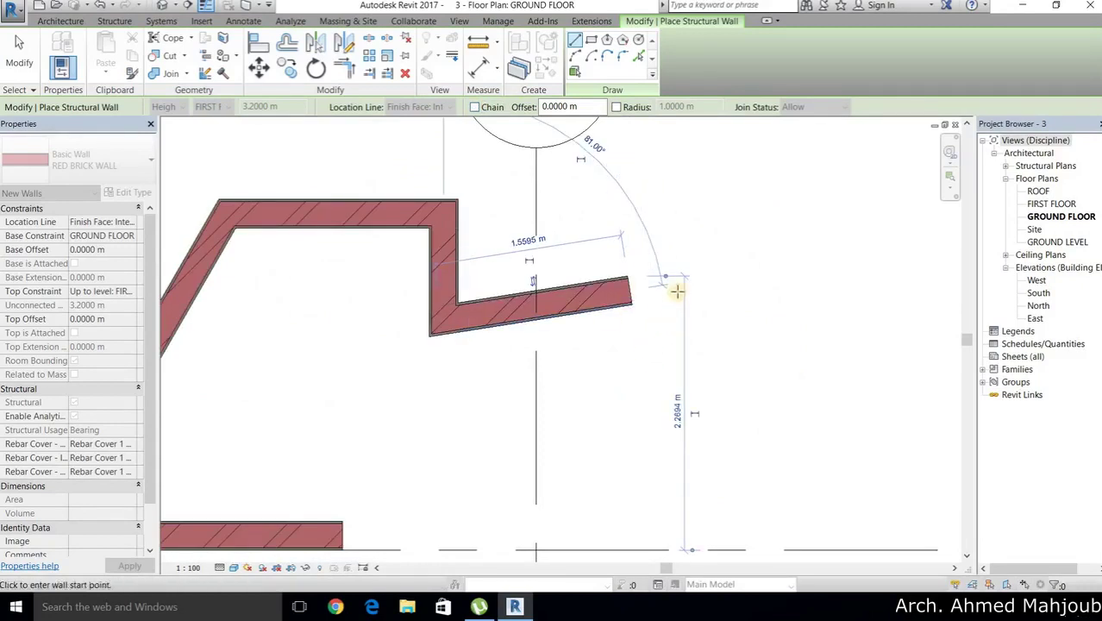
click(669, 281)
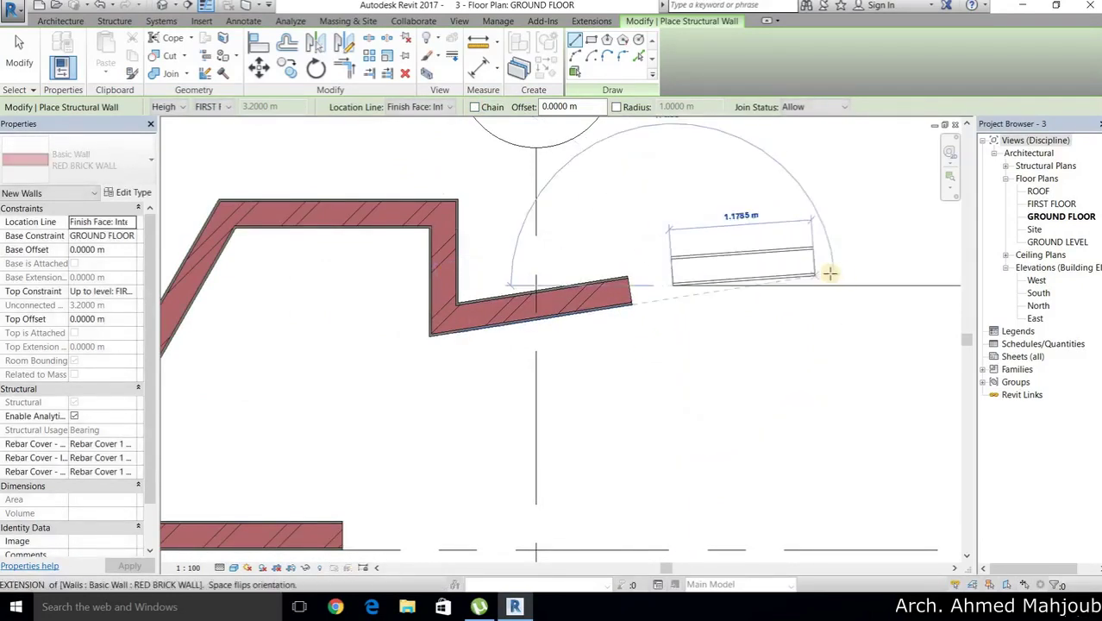
click(843, 272)
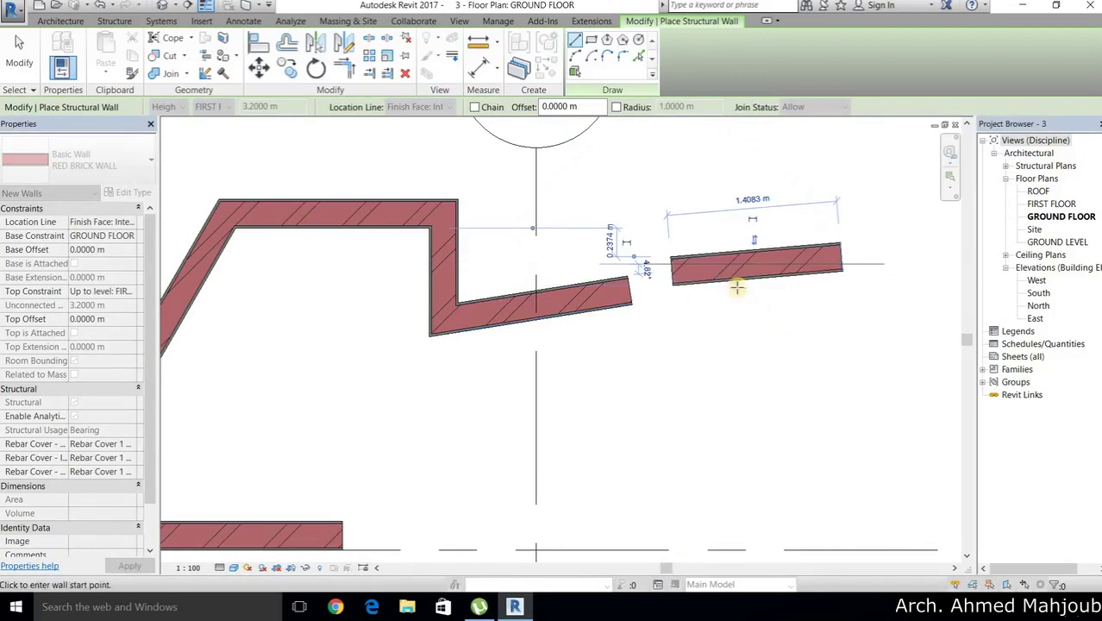
click(475, 107)
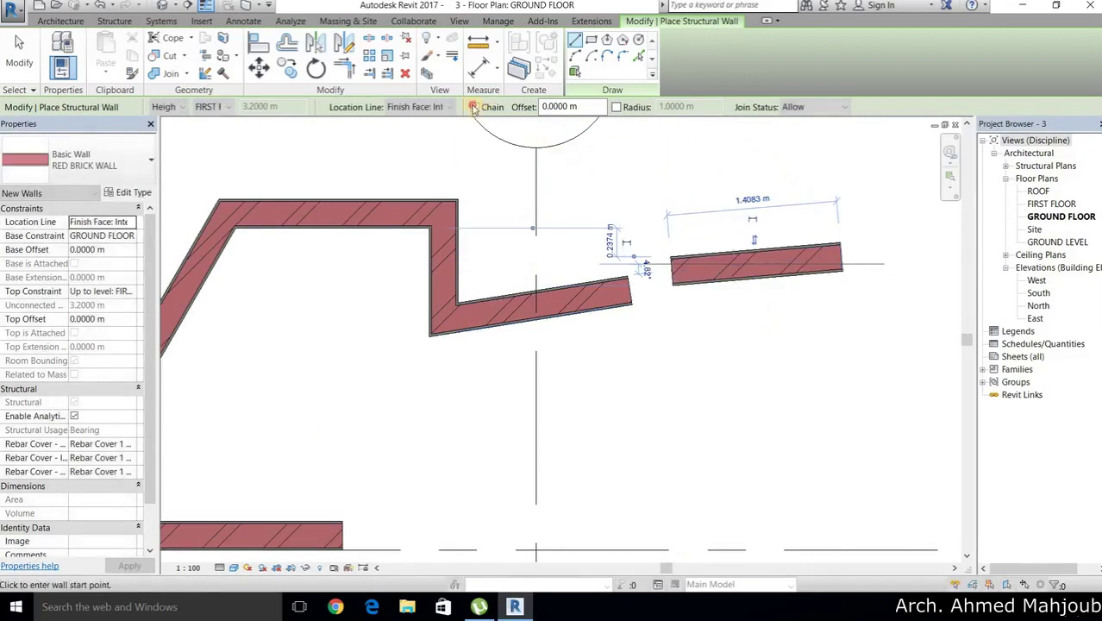
click(570, 105)
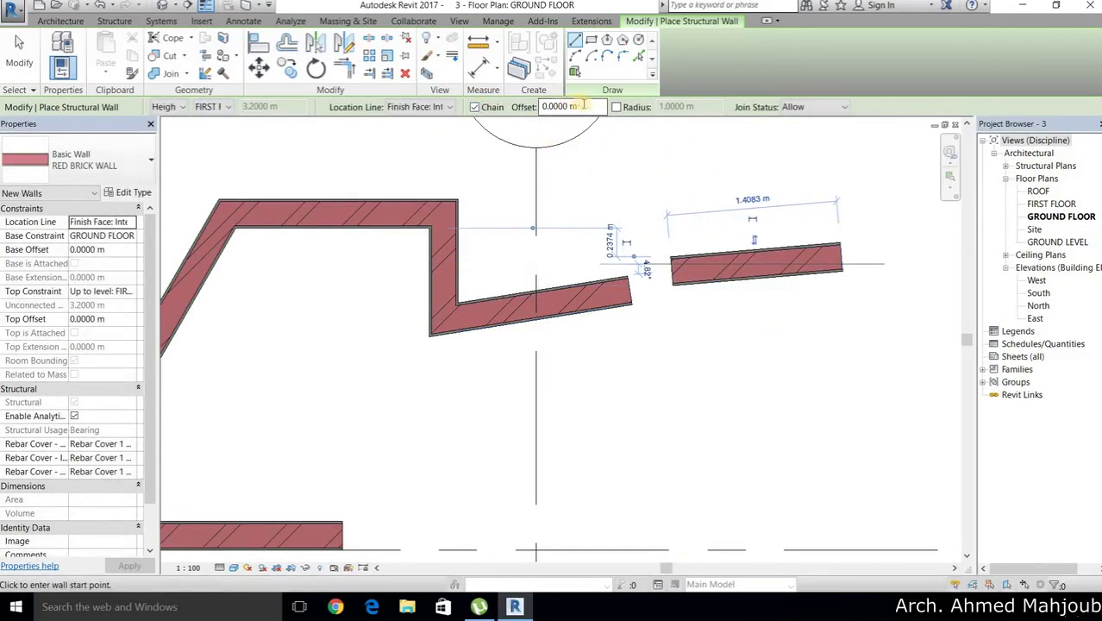
Draw a 3.4 m brick wall from the grid A/4 intersection, offset 0.5 m from grid A
scroll(453, 173, down, 3)
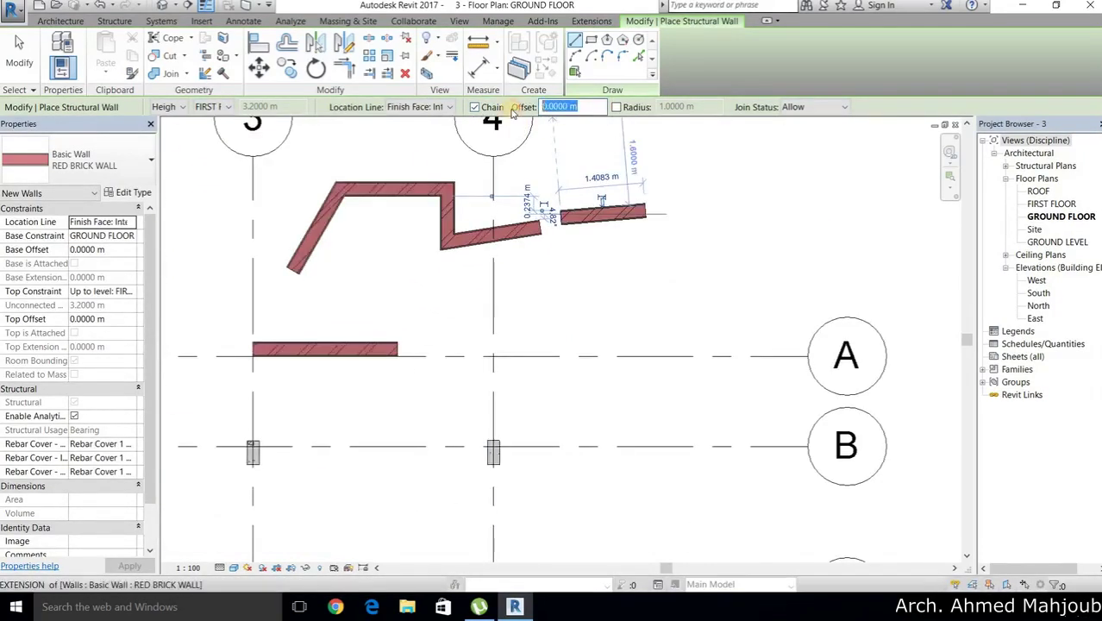
text(.5)
key(Return)
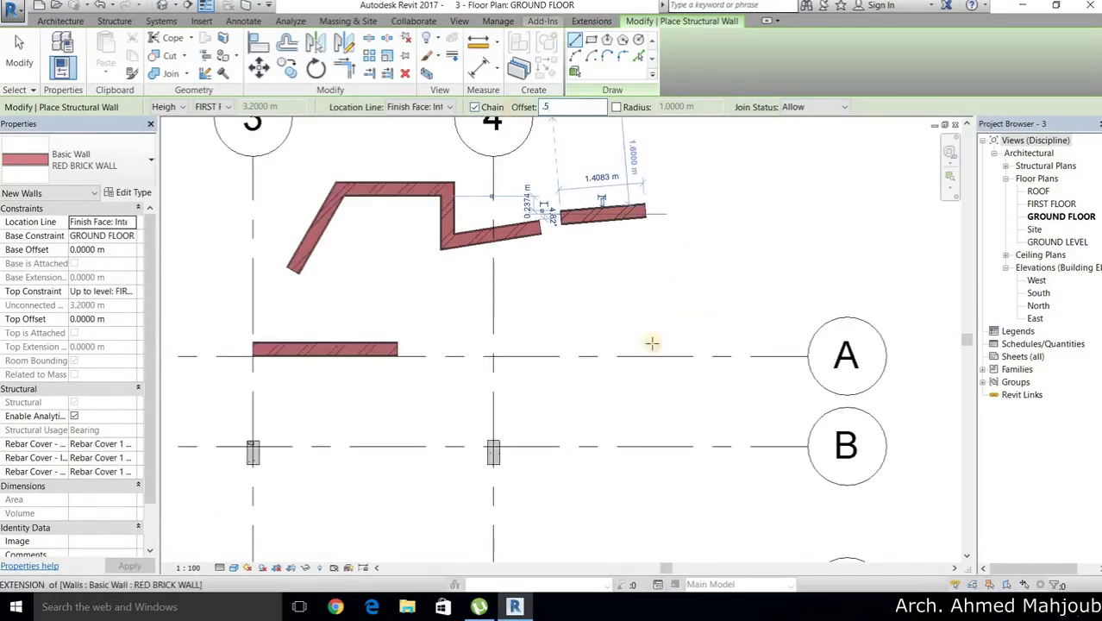
scroll(518, 358, up, 2)
scroll(408, 361, up, 2)
scroll(408, 361, up, 2)
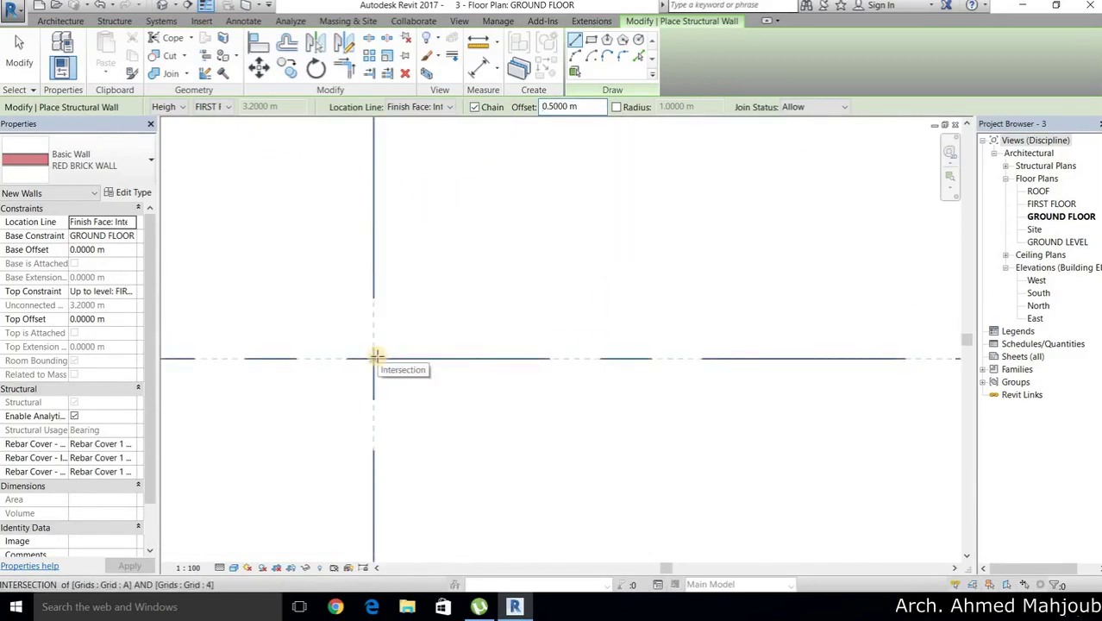
click(418, 347)
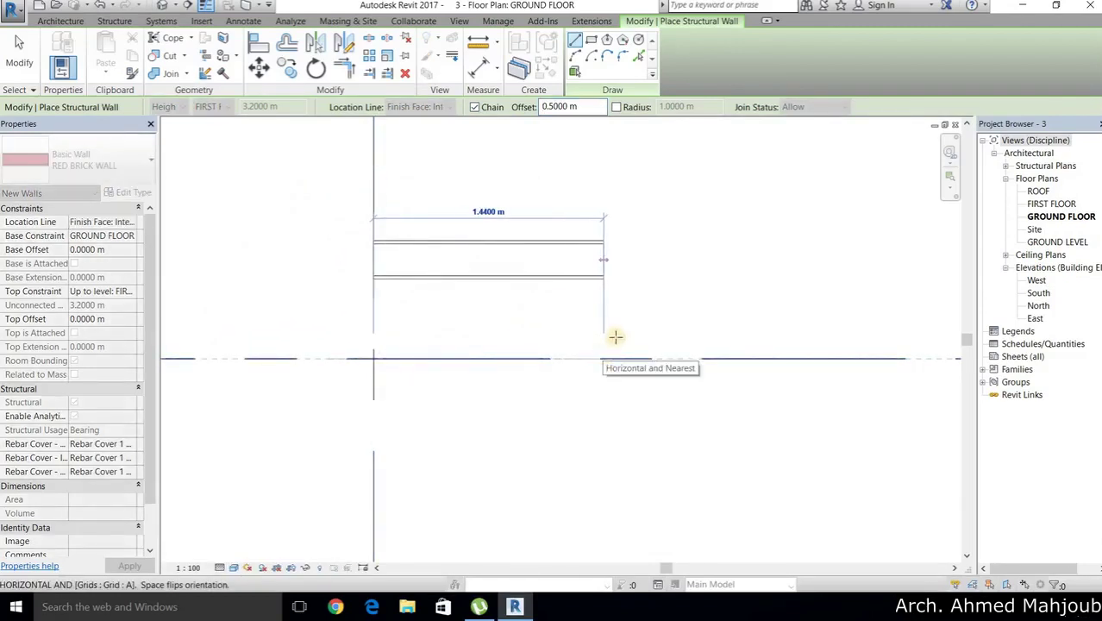
scroll(595, 355, down, 2)
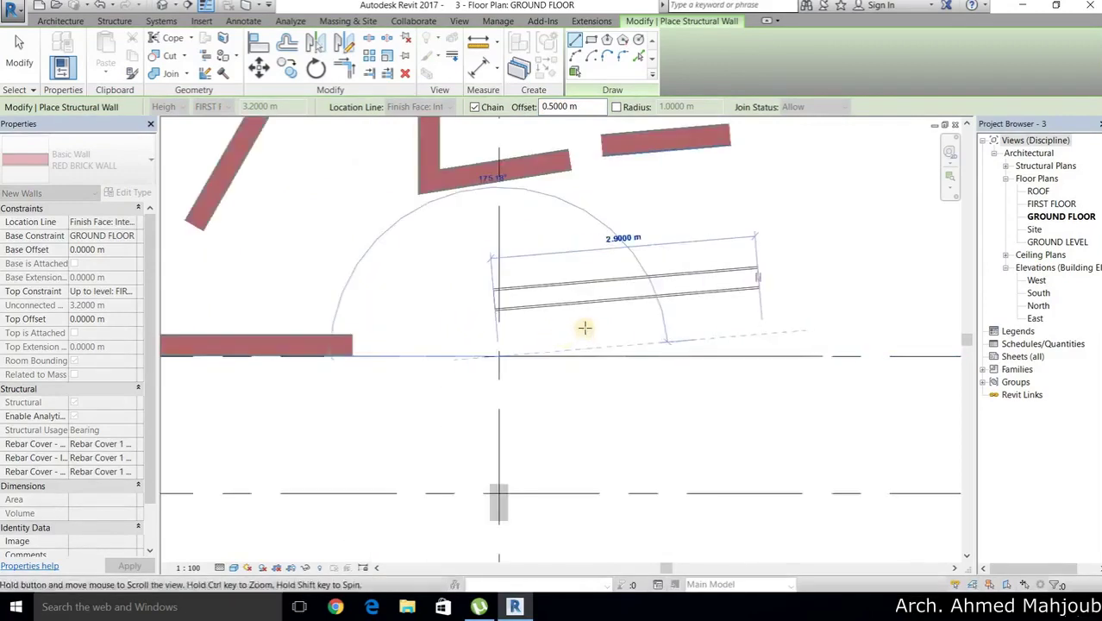
scroll(671, 345, right, 2)
click(620, 420)
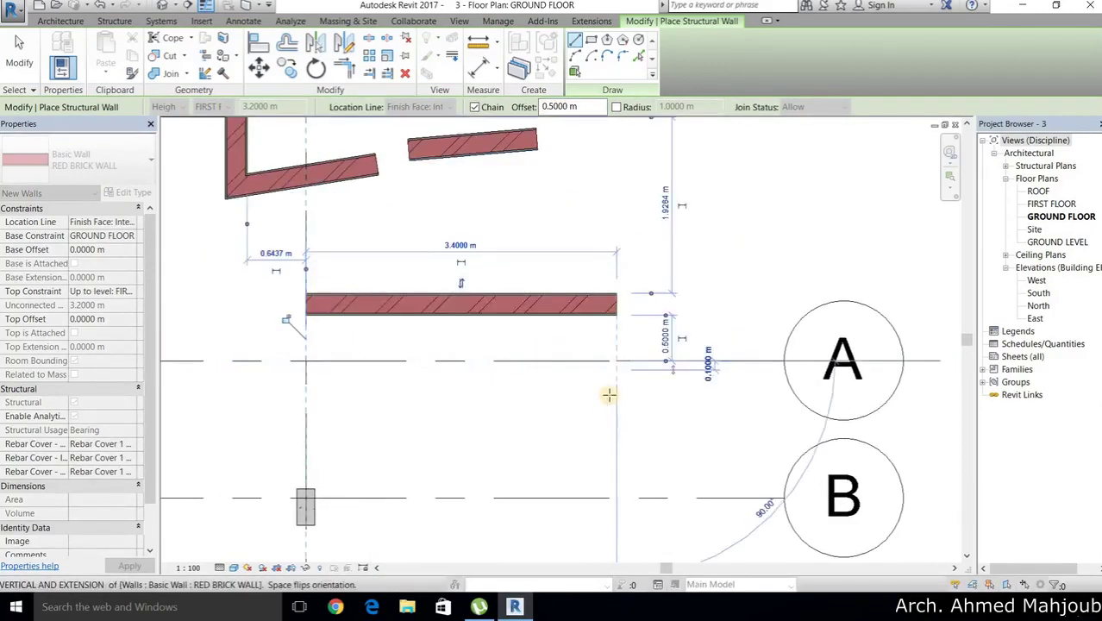
key(Escape)
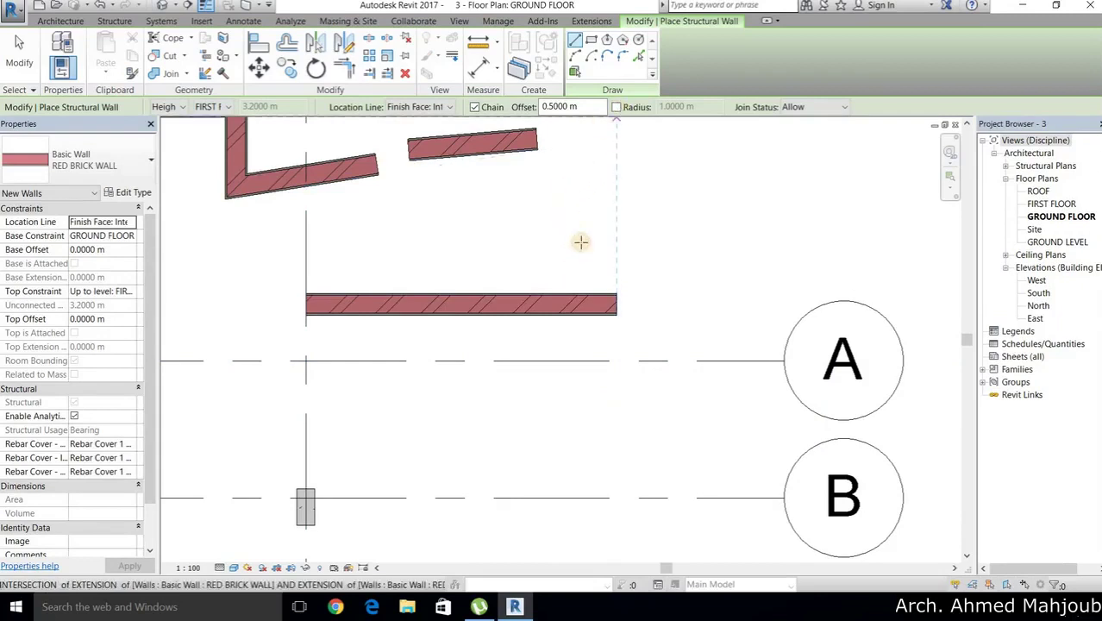
Enable a 1 m corner radius for new walls
click(616, 107)
scroll(581, 243, down, 2)
middle_drag(494, 184, 393, 203)
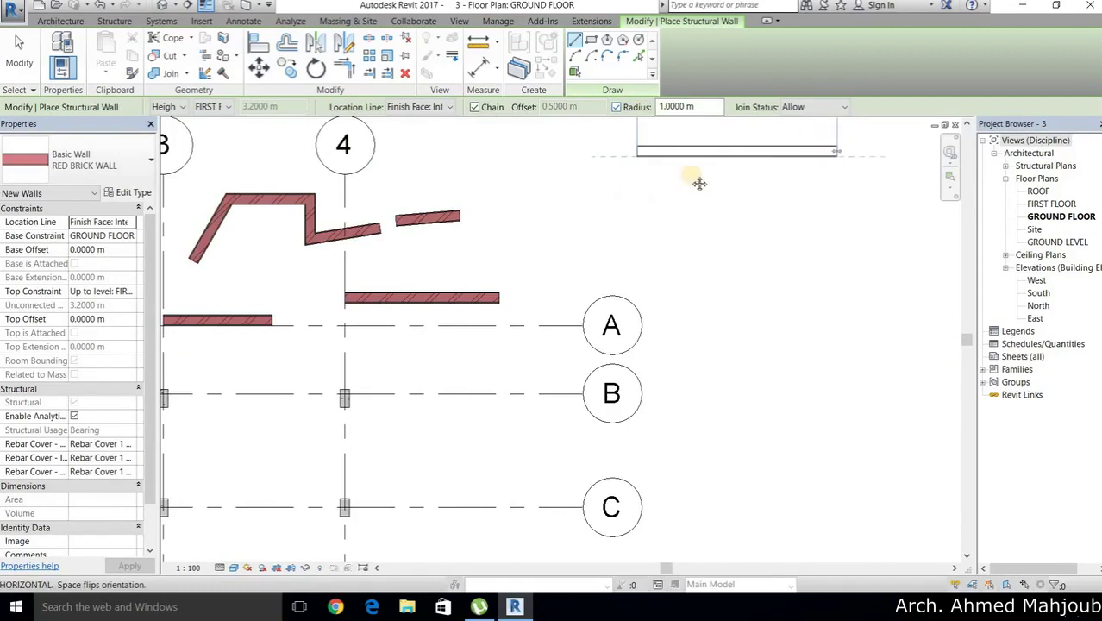
Draw an L-shaped brick wall right of grid 4 with a rounded 1 m corner
click(637, 152)
middle_drag(824, 153, 721, 167)
click(764, 204)
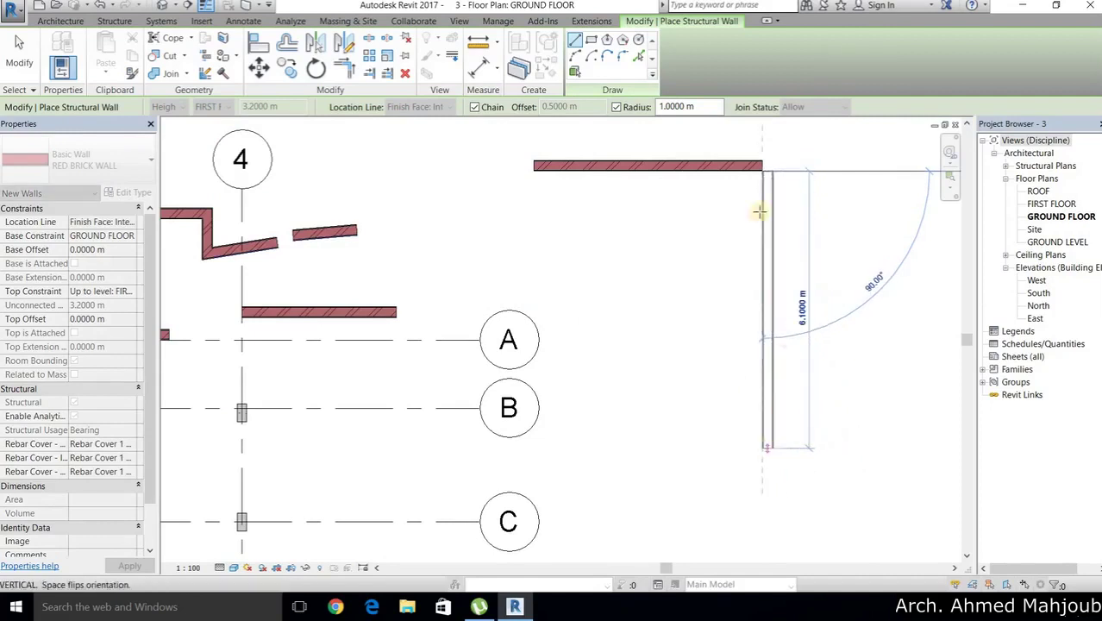
click(771, 448)
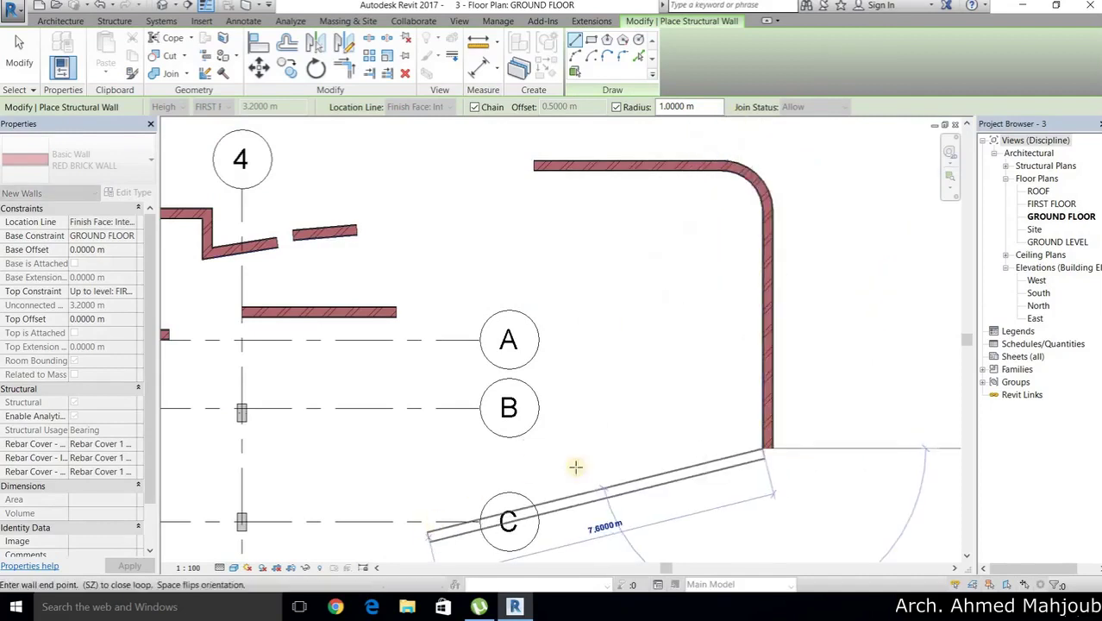
End the wall run, turn off Radius and reset Offset to 0 m
key(Escape)
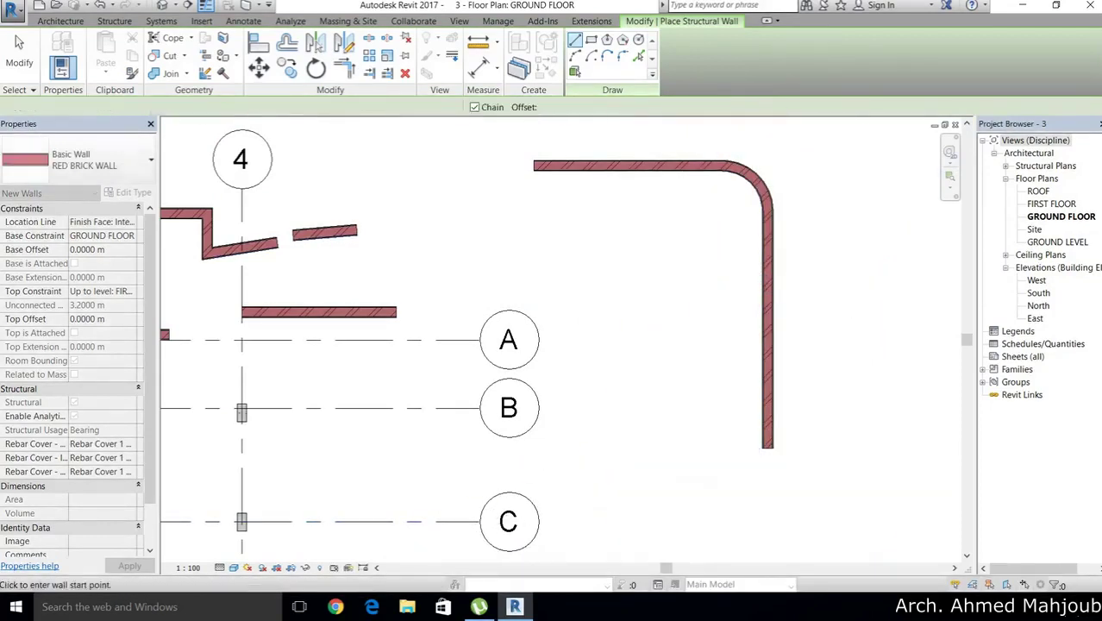
double_click(681, 106)
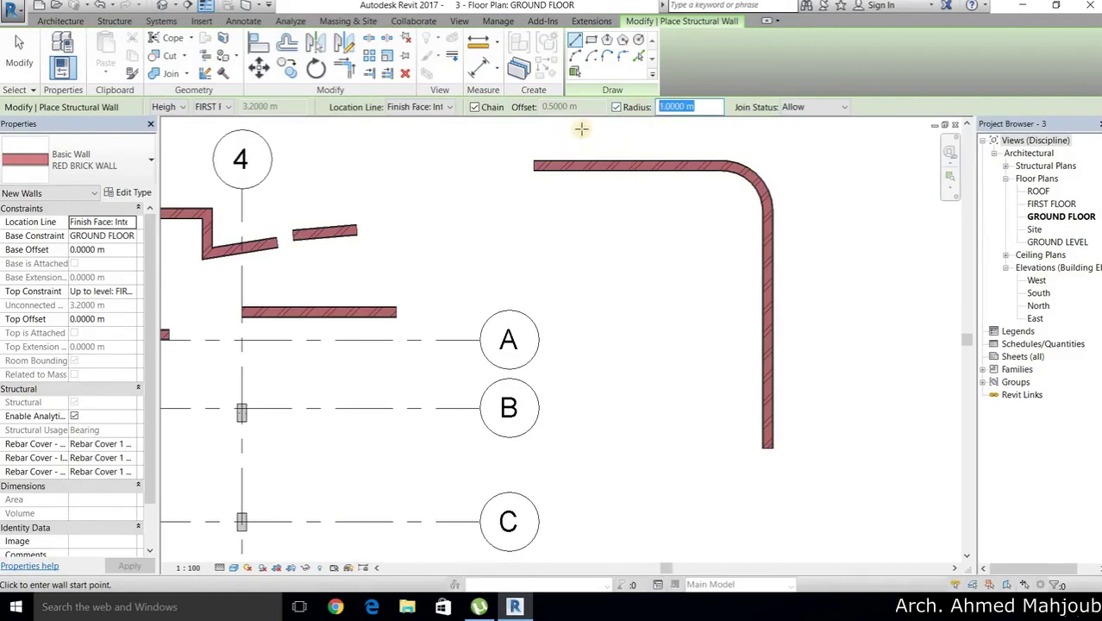
click(614, 107)
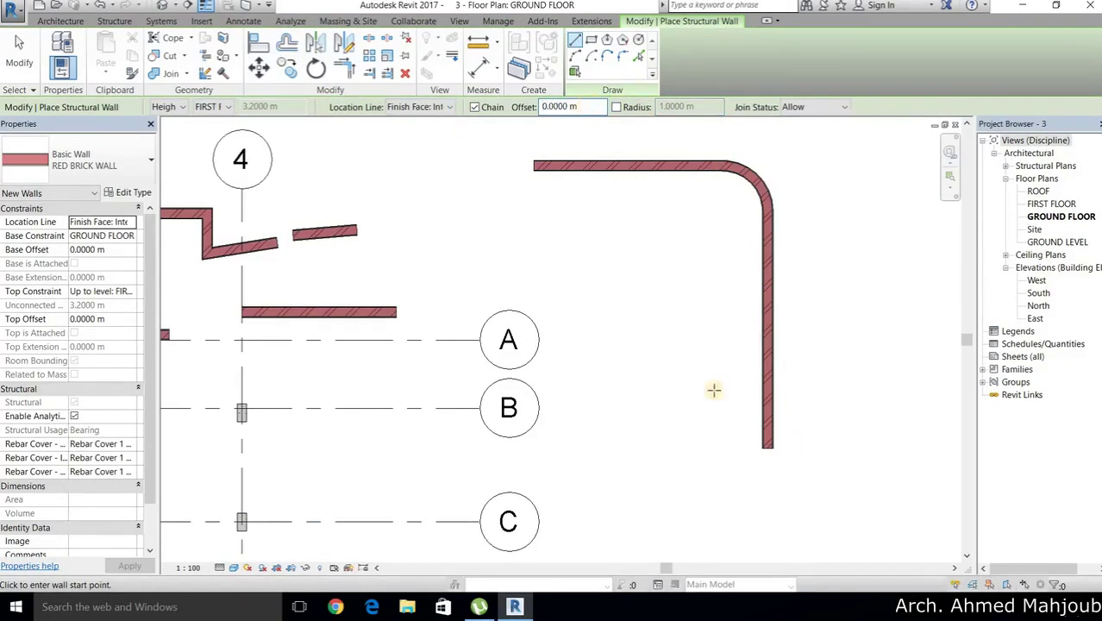
Draw a rectangle of four RED BRICK WALL walls, about 12.5 m wide, left of grid 1
scroll(770, 250, down, 1)
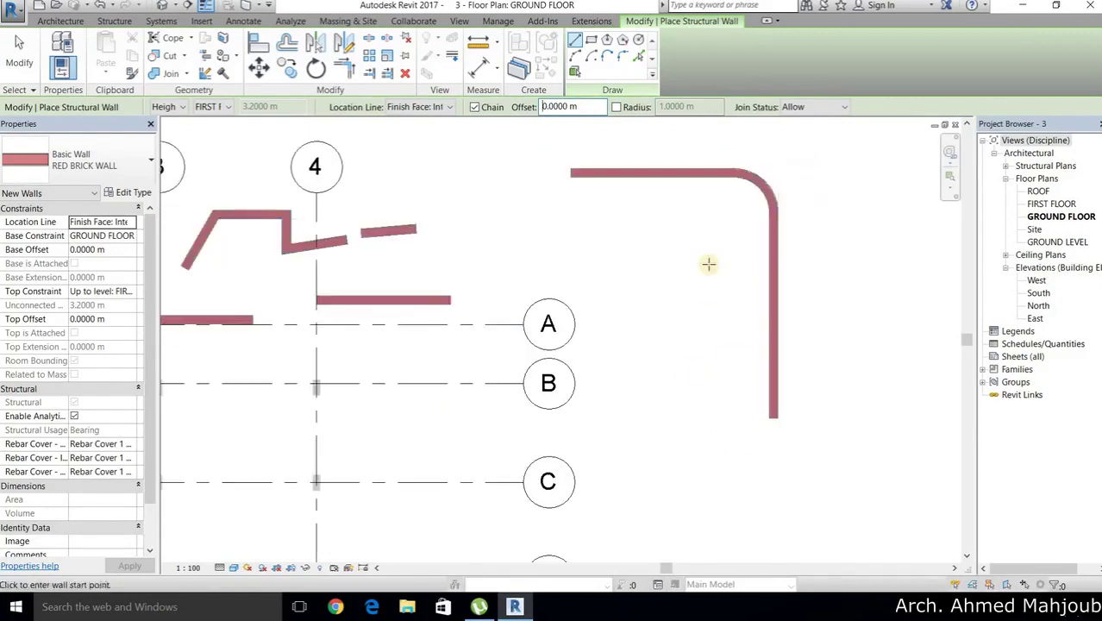
scroll(673, 293, down, 2)
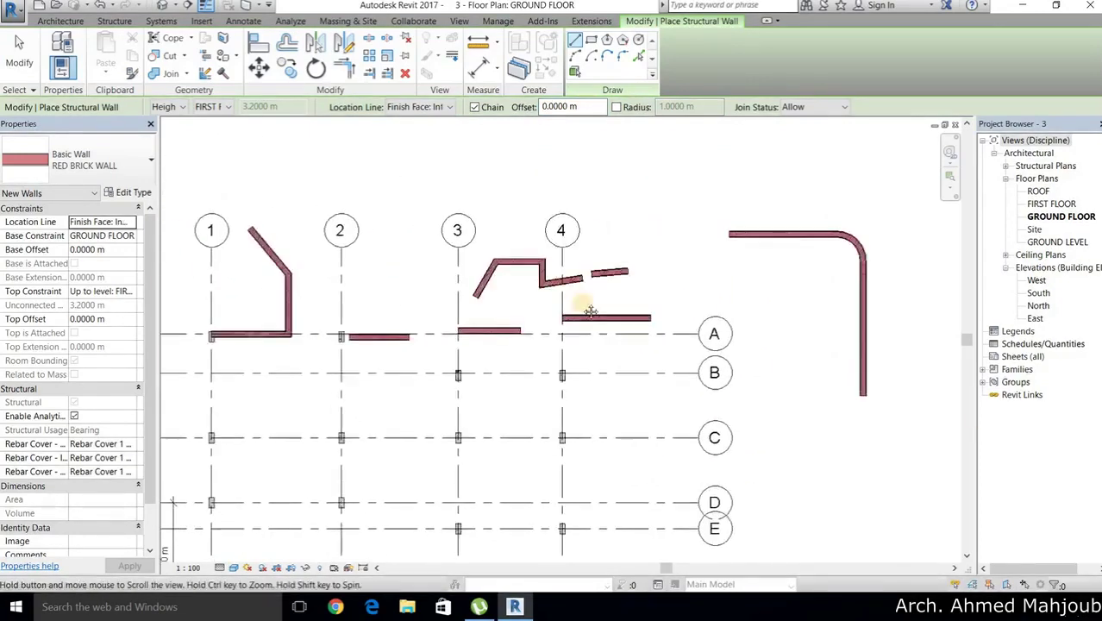
scroll(676, 307, down, 2)
mouse_move(676, 307)
middle_down()
mouse_move(787, 294)
mouse_move(962, 242)
middle_up()
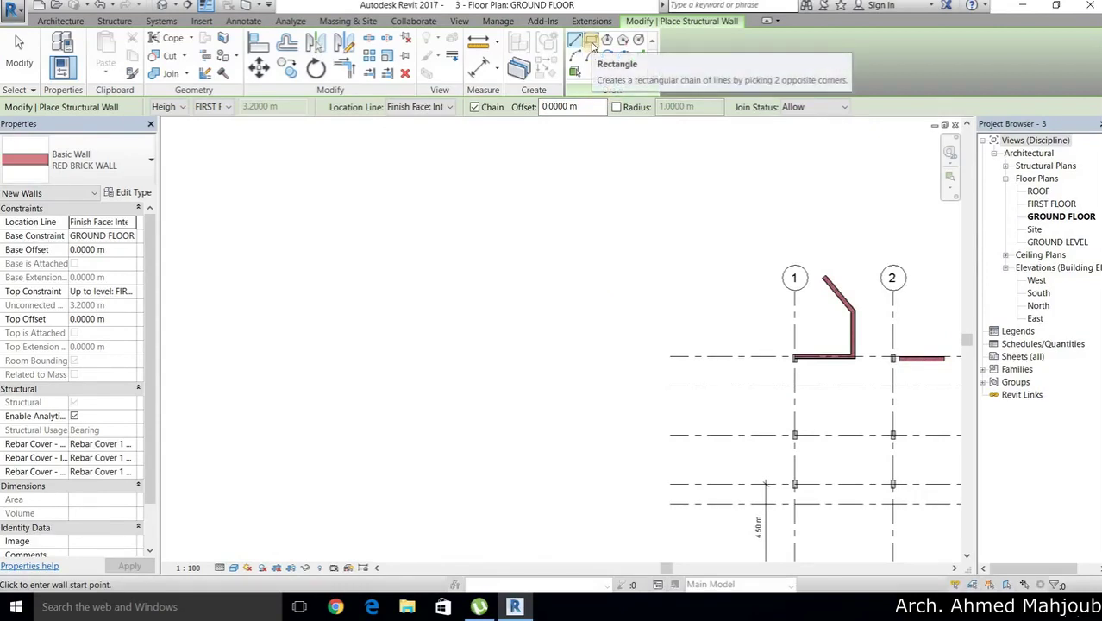
click(591, 45)
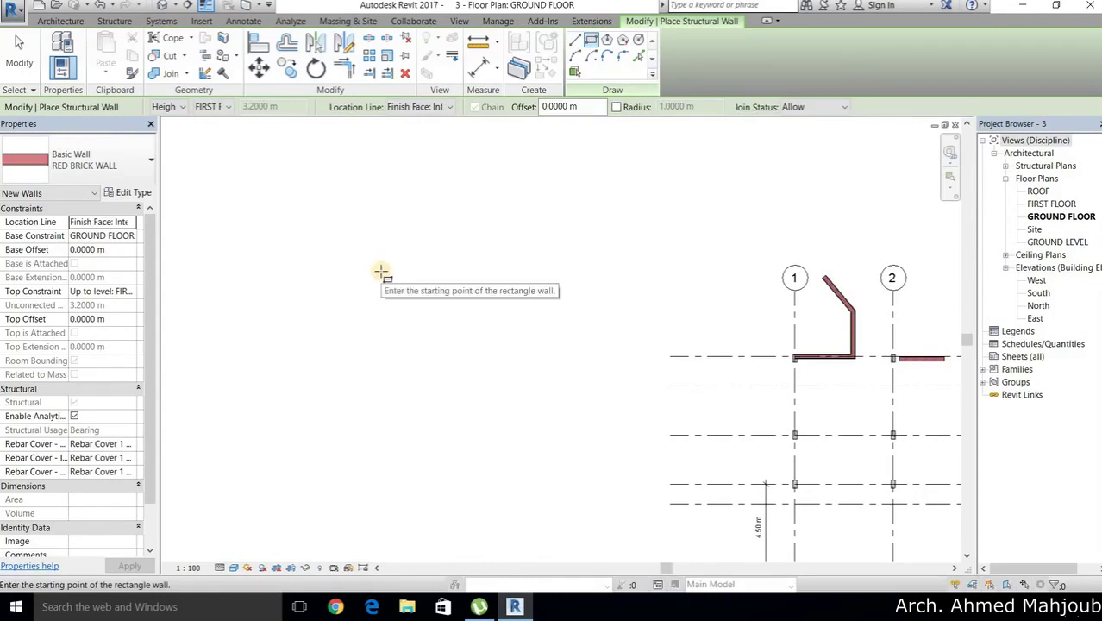
click(362, 247)
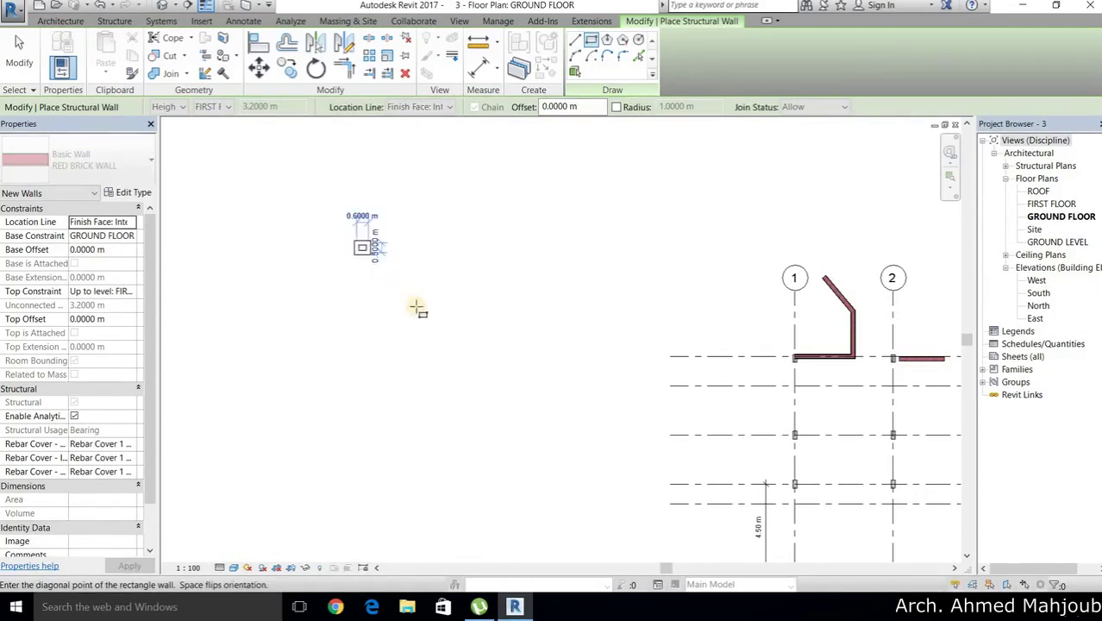
click(606, 390)
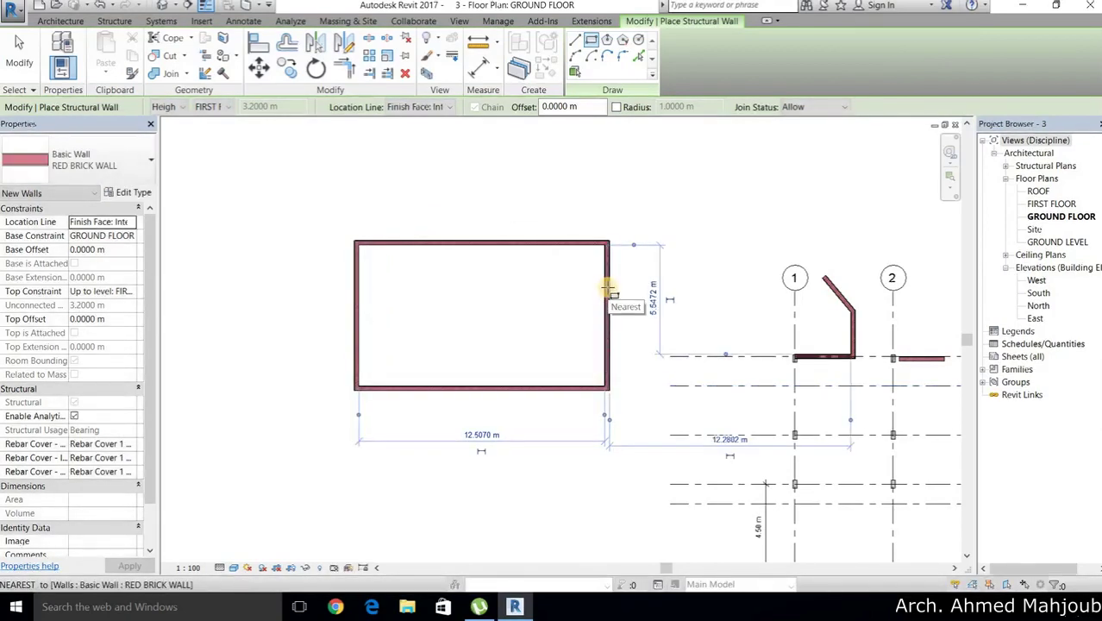
key(Escape)
key(Escape)
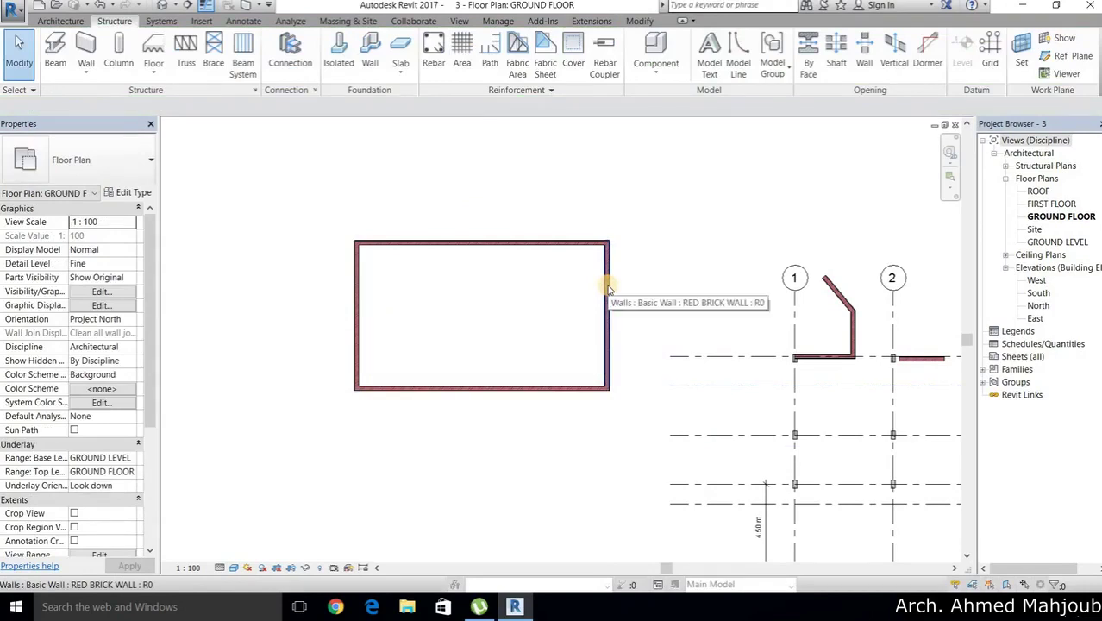
Select the rectangle's right and top walls to inspect them
click(602, 298)
scroll(518, 279, up, 1)
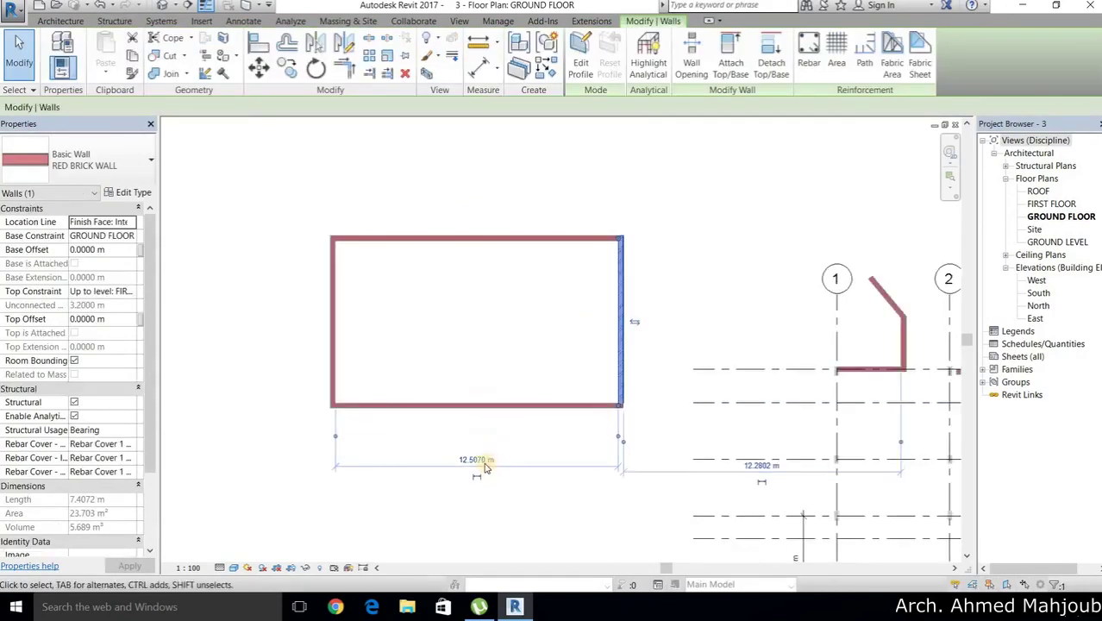
click(481, 247)
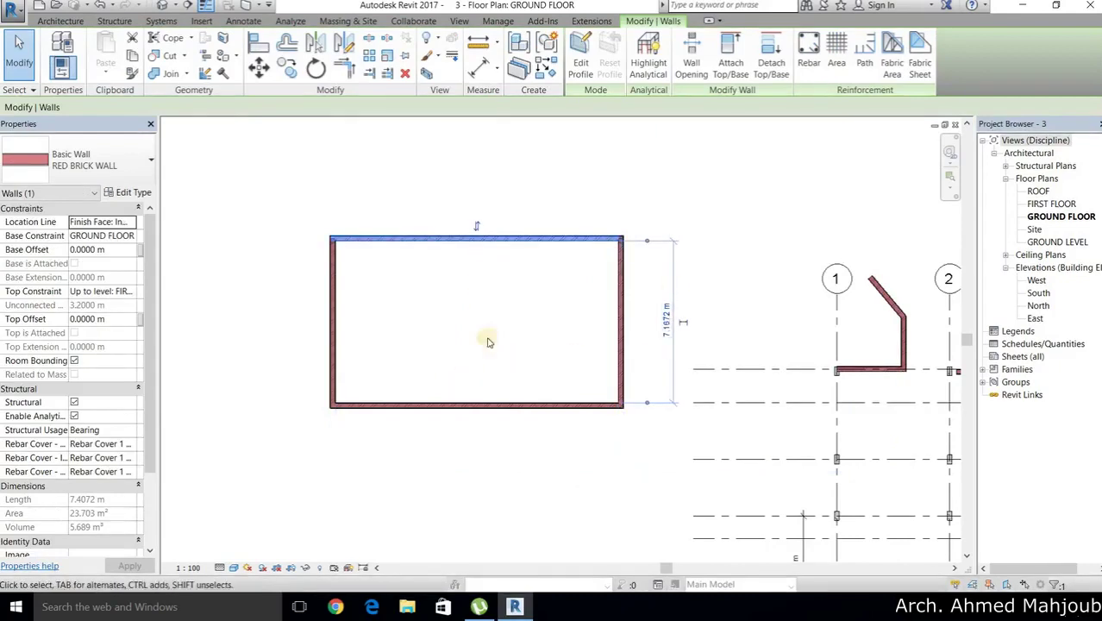
middle_drag(528, 232, 496, 262)
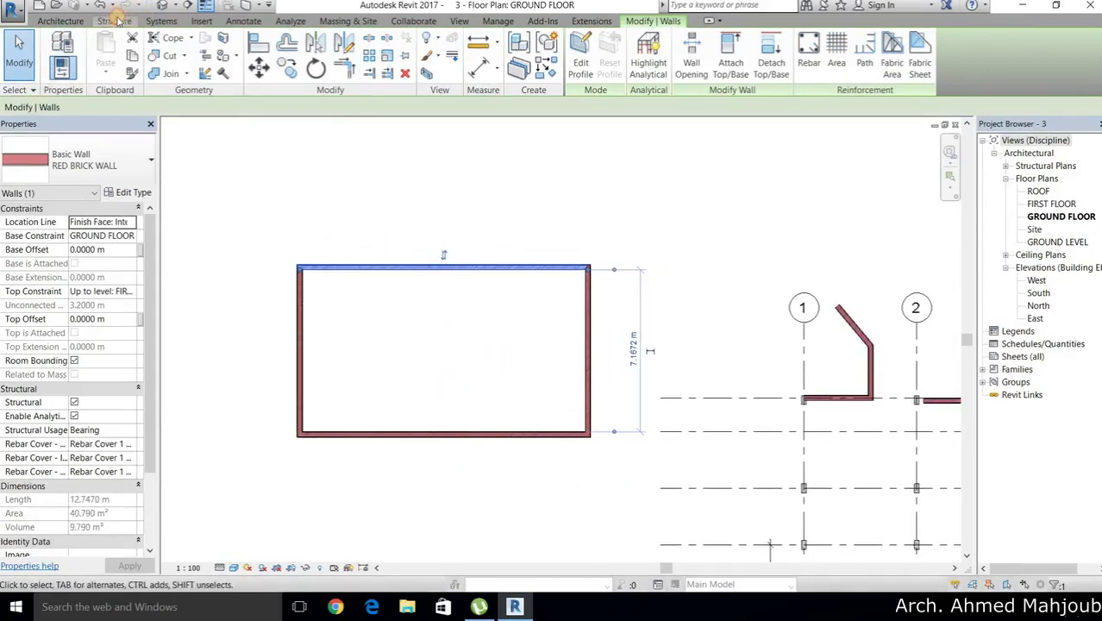
Start a structural RED BRICK WALL from Ground Floor up to First Floor
click(126, 22)
click(112, 48)
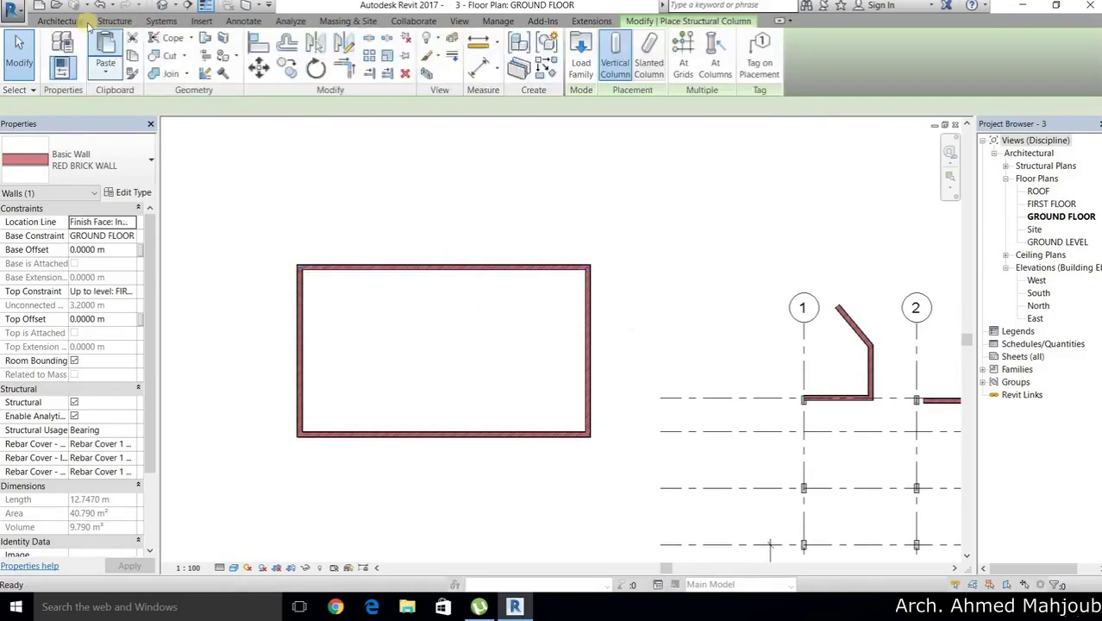
click(114, 21)
click(86, 50)
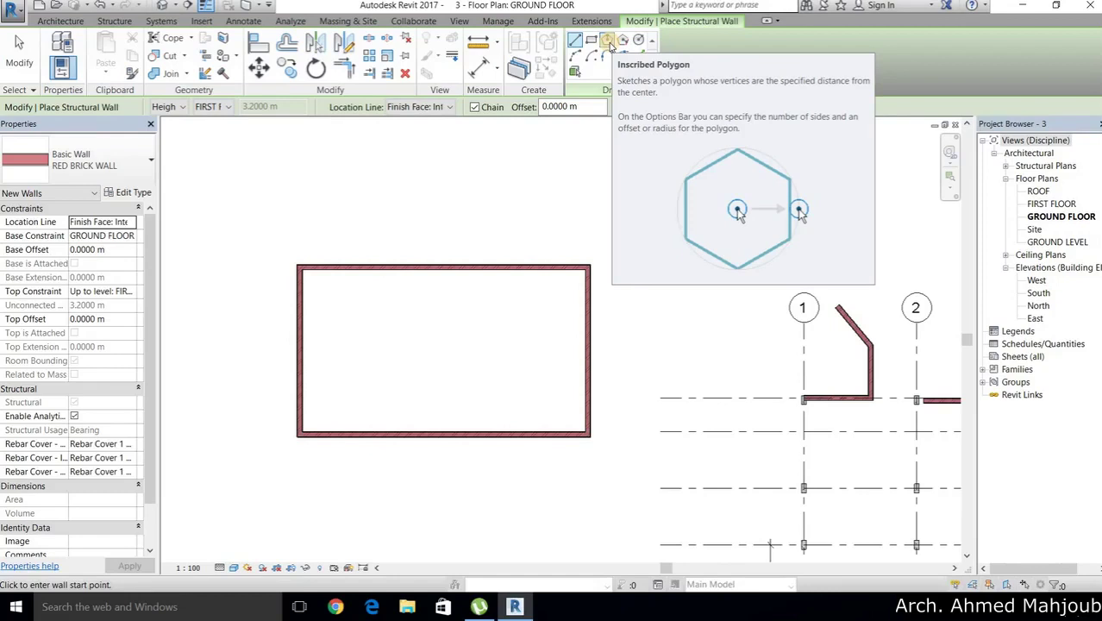
Draw a seven-sided inscribed polygon brick wall with a 6 m radius left of the rectangle
click(608, 41)
scroll(418, 259, down, 2)
mouse_move(517, 284)
middle_down()
mouse_move(548, 155)
mouse_move(674, 143)
middle_up()
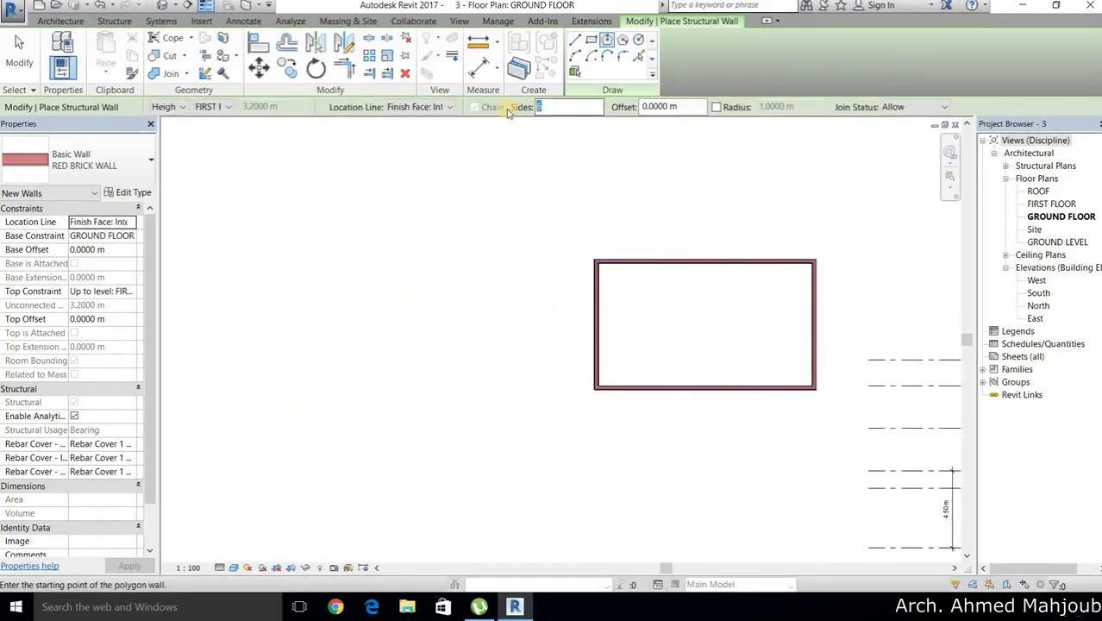
click(342, 320)
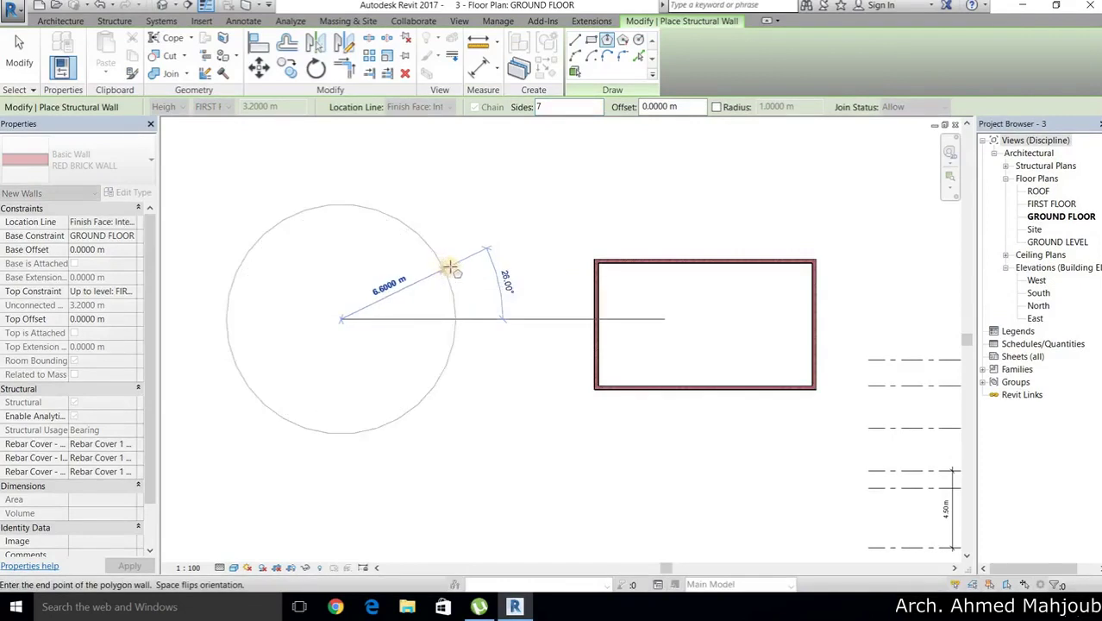
scroll(449, 271, up, 1)
scroll(451, 270, up, 1)
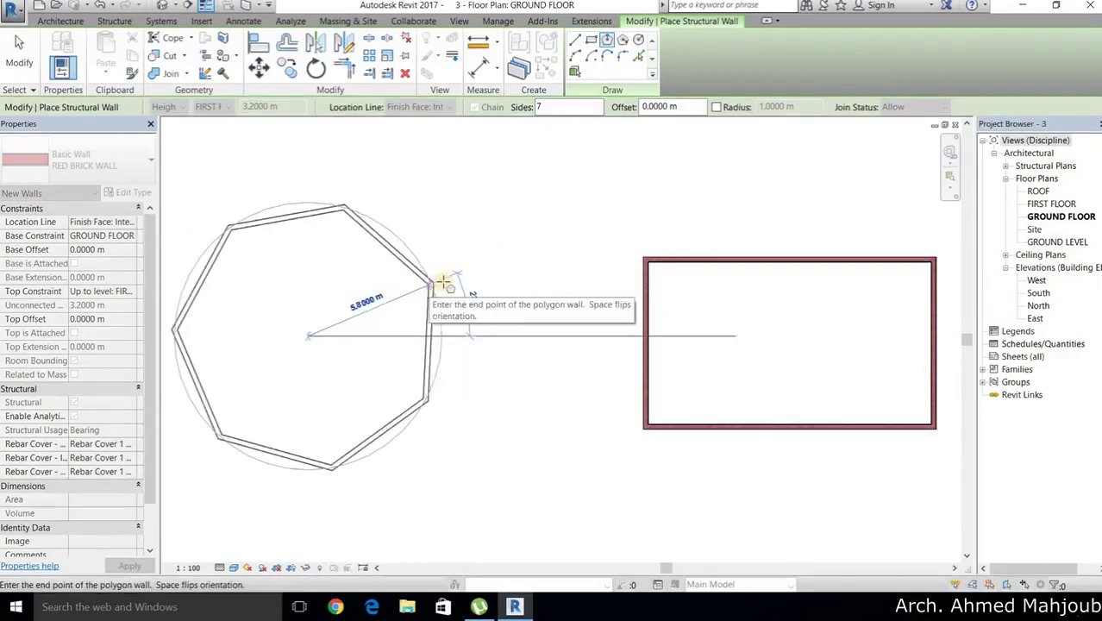
text(4.5)
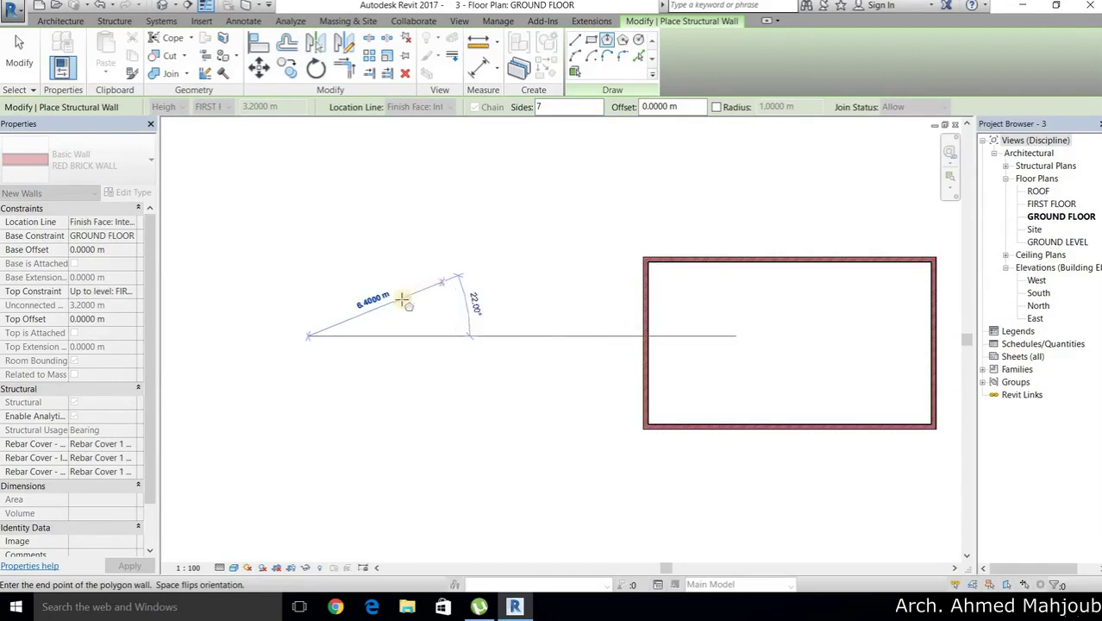
scroll(534, 284, up, 2)
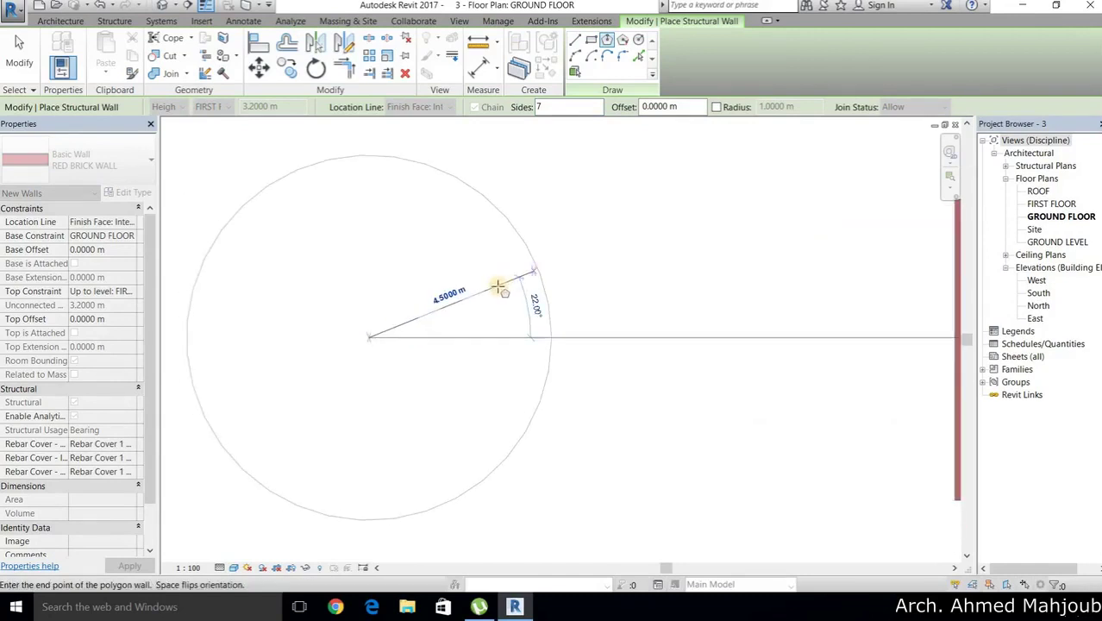
text(6)
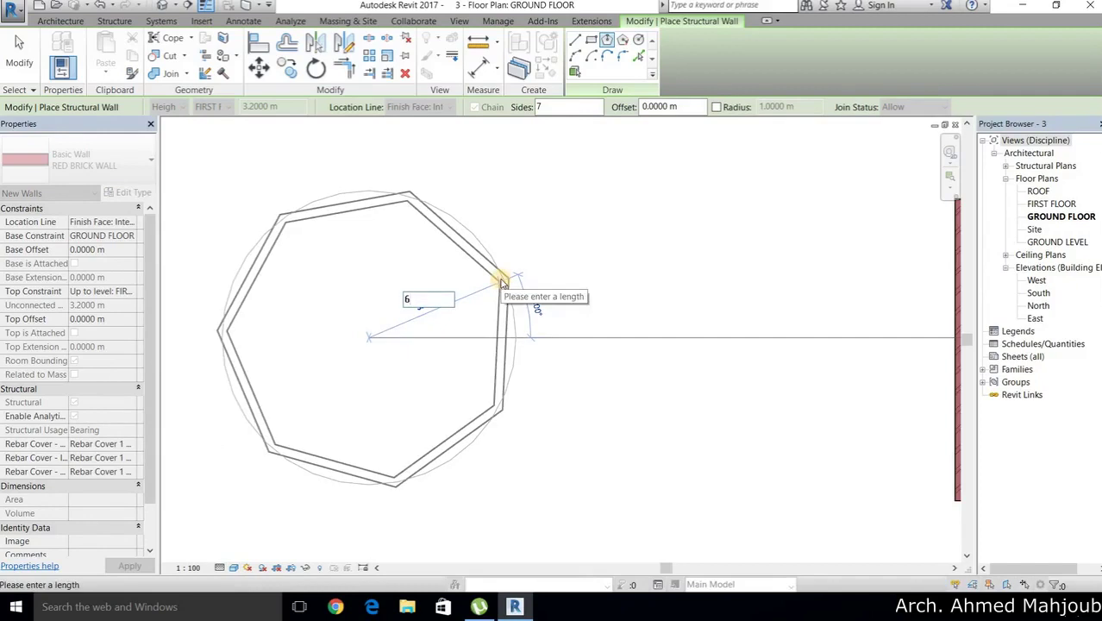
key(Return)
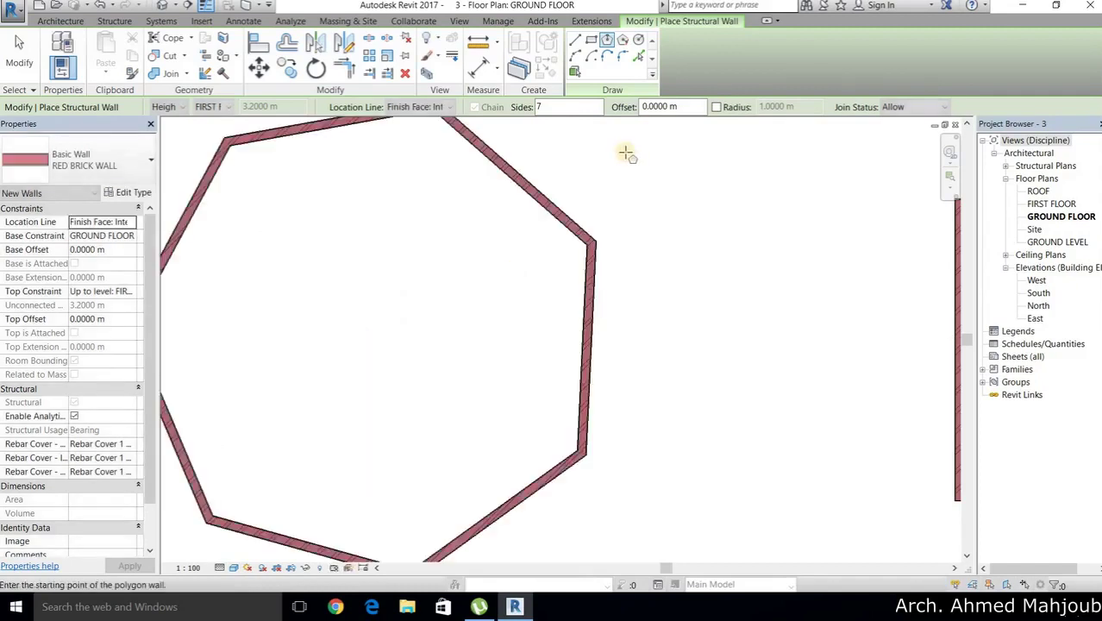
scroll(501, 217, down, 3)
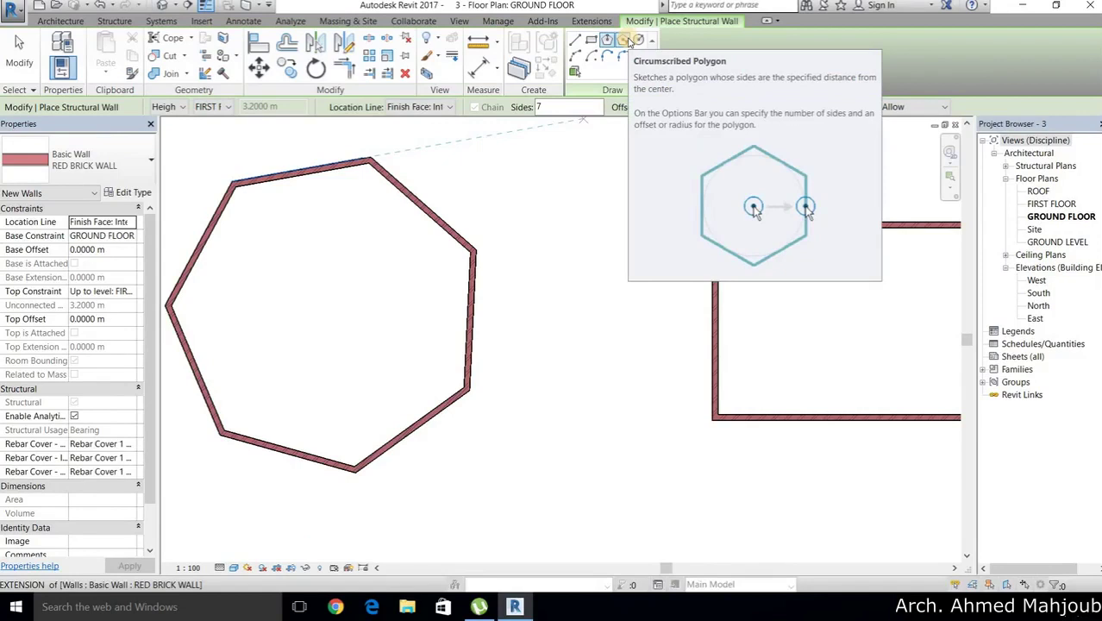
Draw a second seven-sided brick wall as a circumscribed polygon above the heptagon
click(631, 41)
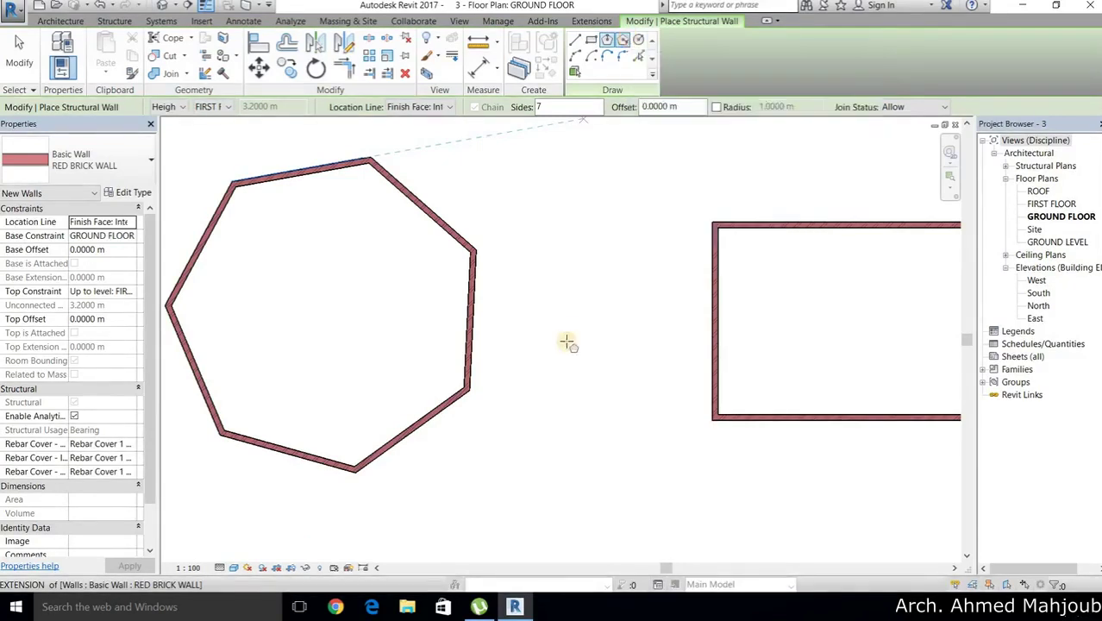
scroll(552, 320, down, 2)
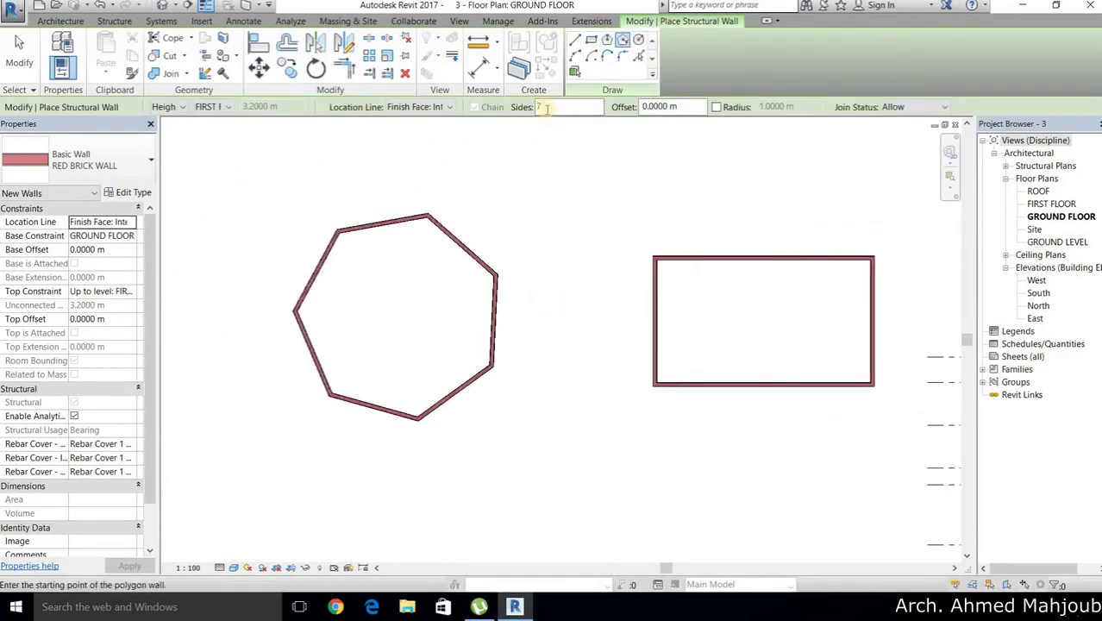
middle_drag(468, 290, 628, 370)
click(331, 230)
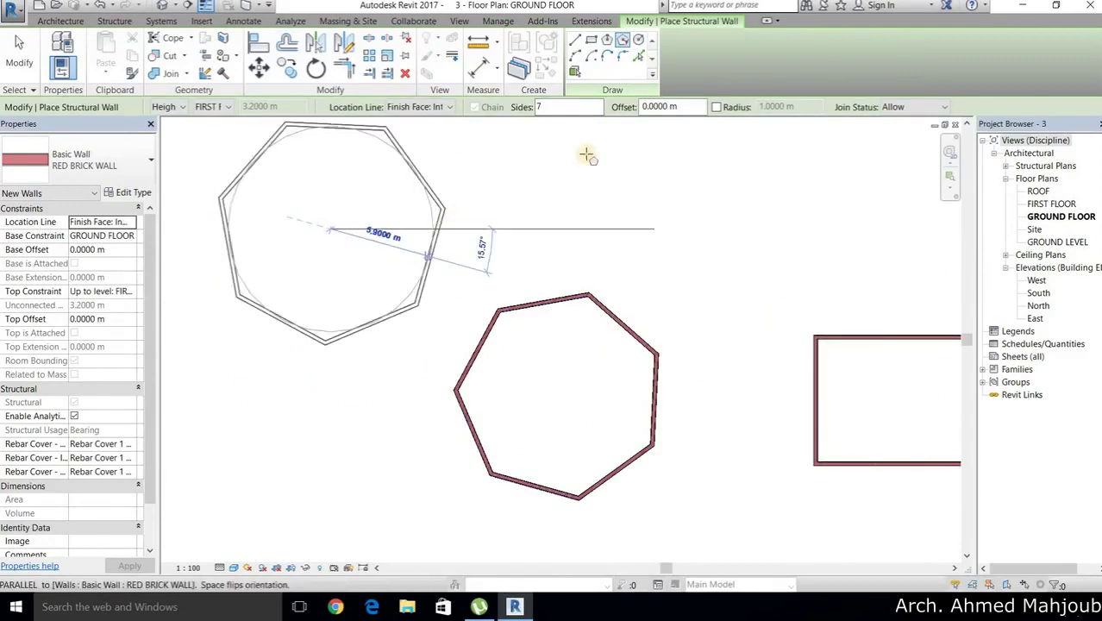
click(585, 166)
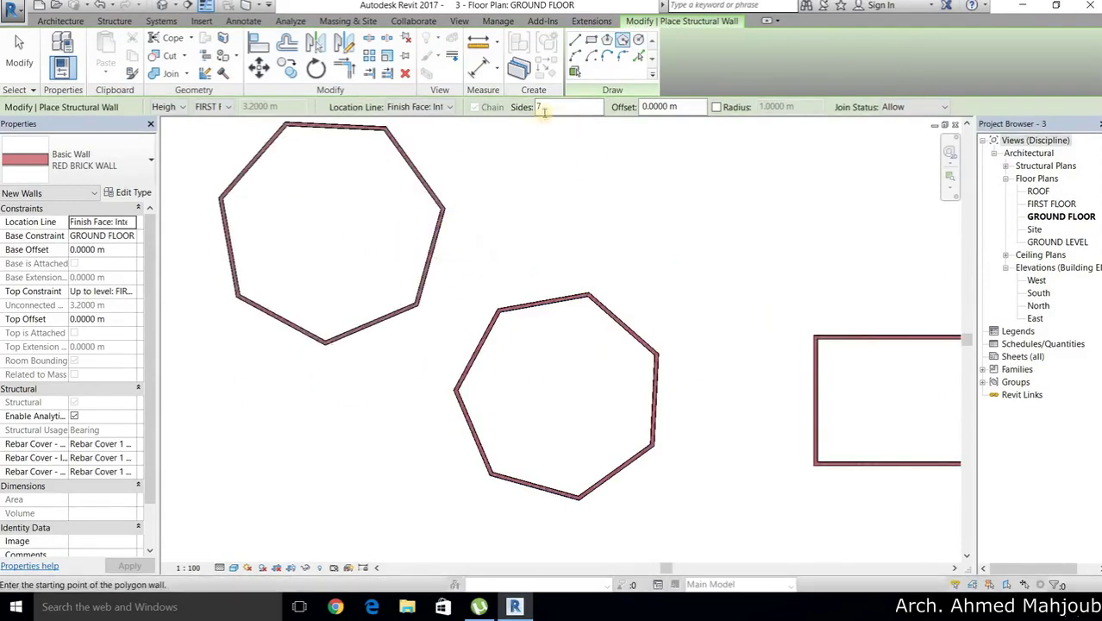
Draw a circular brick wall with a 3.24 m radius
click(639, 40)
middle_drag(540, 234, 407, 281)
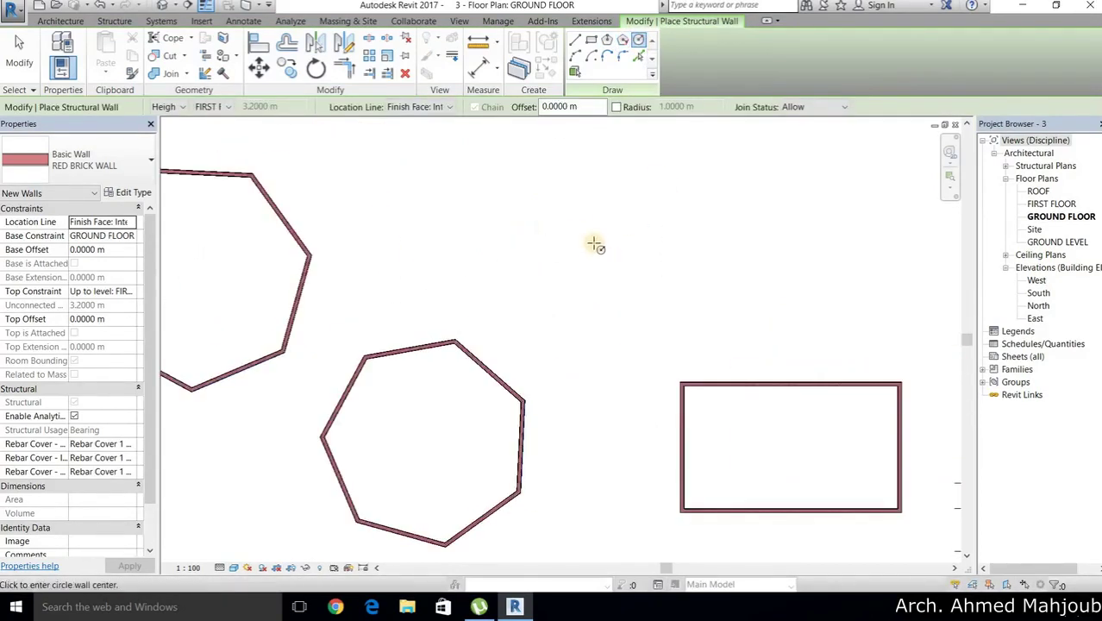
click(593, 242)
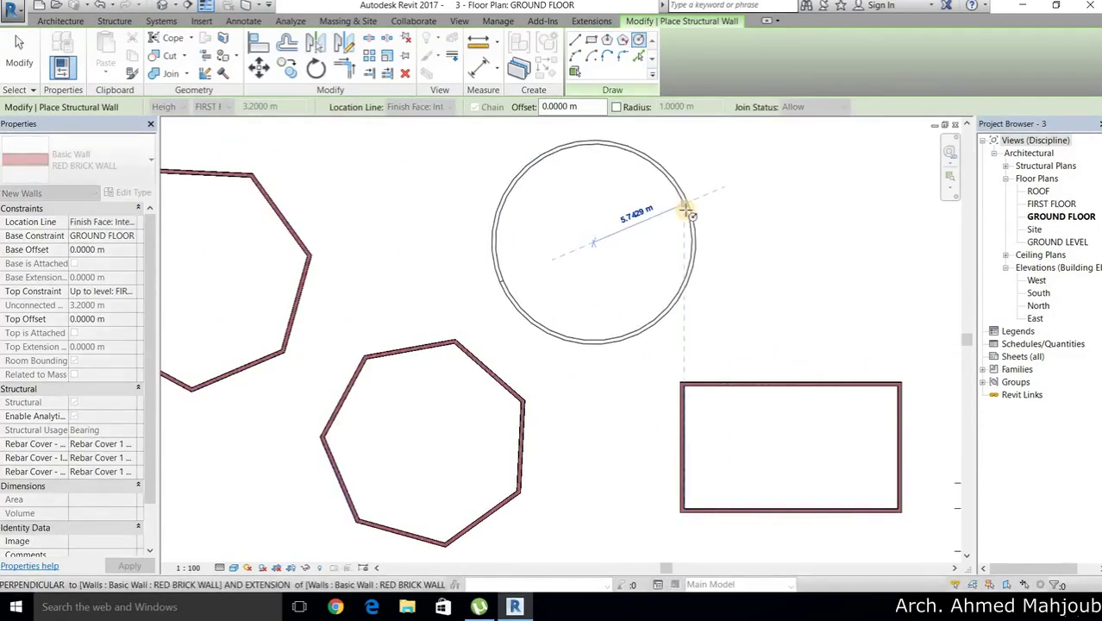
text(3.24)
key(Return)
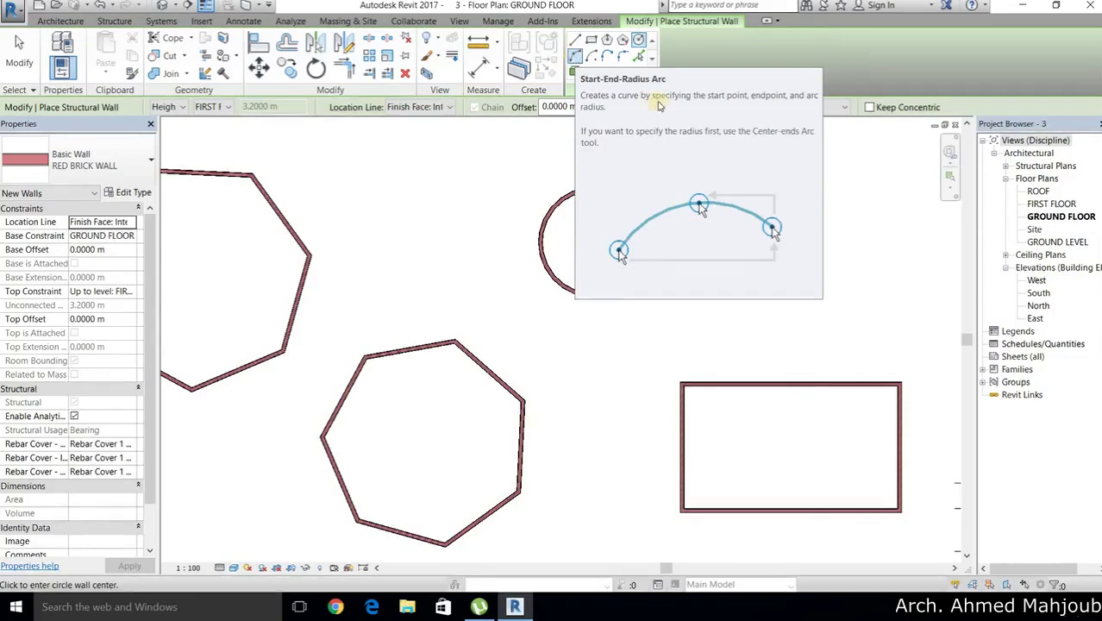
click(620, 59)
click(749, 253)
click(897, 274)
click(876, 250)
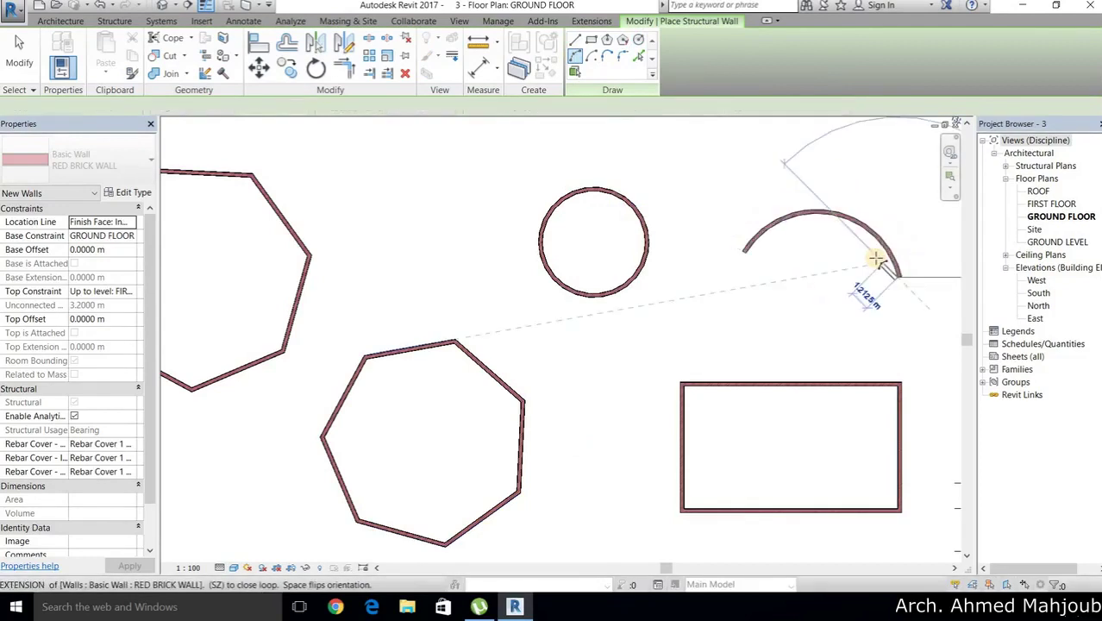
key(Escape)
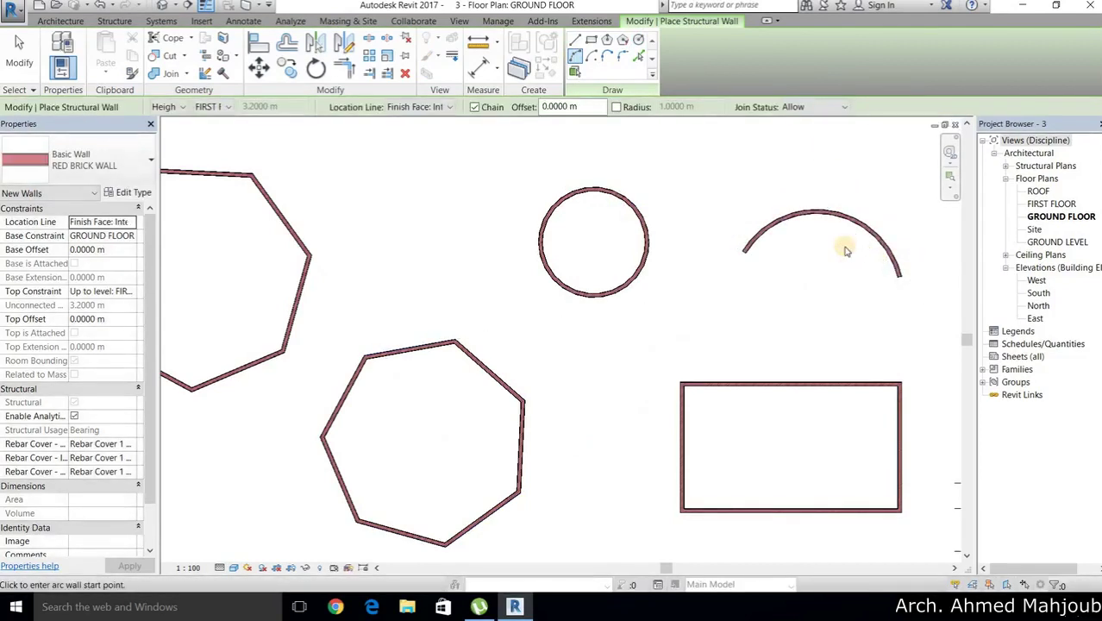
key(Escape)
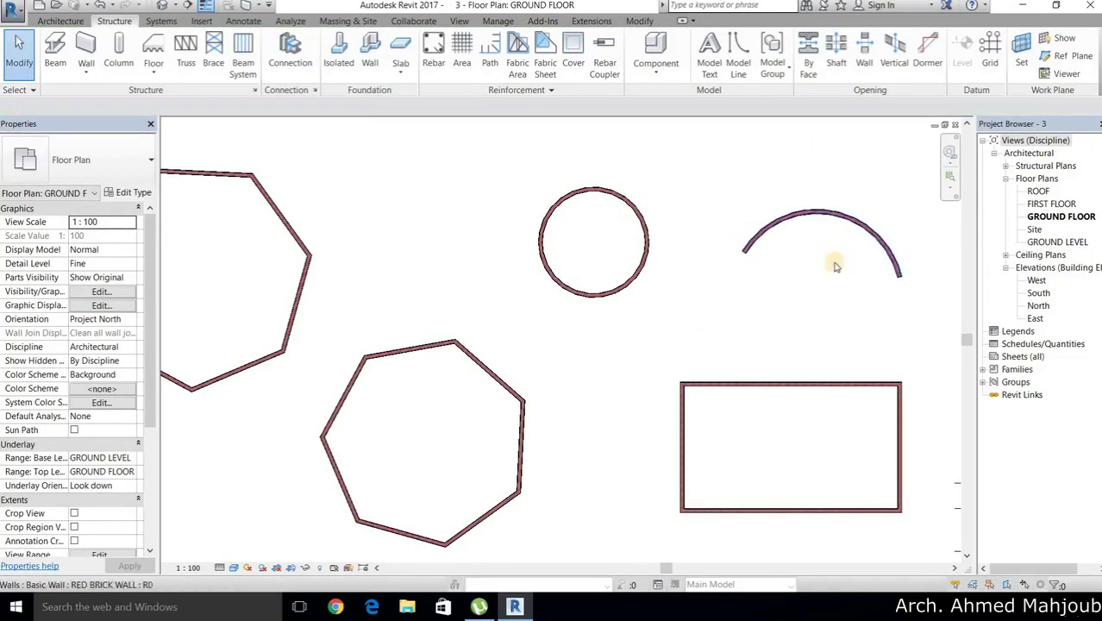
click(843, 260)
scroll(745, 295, up, 2)
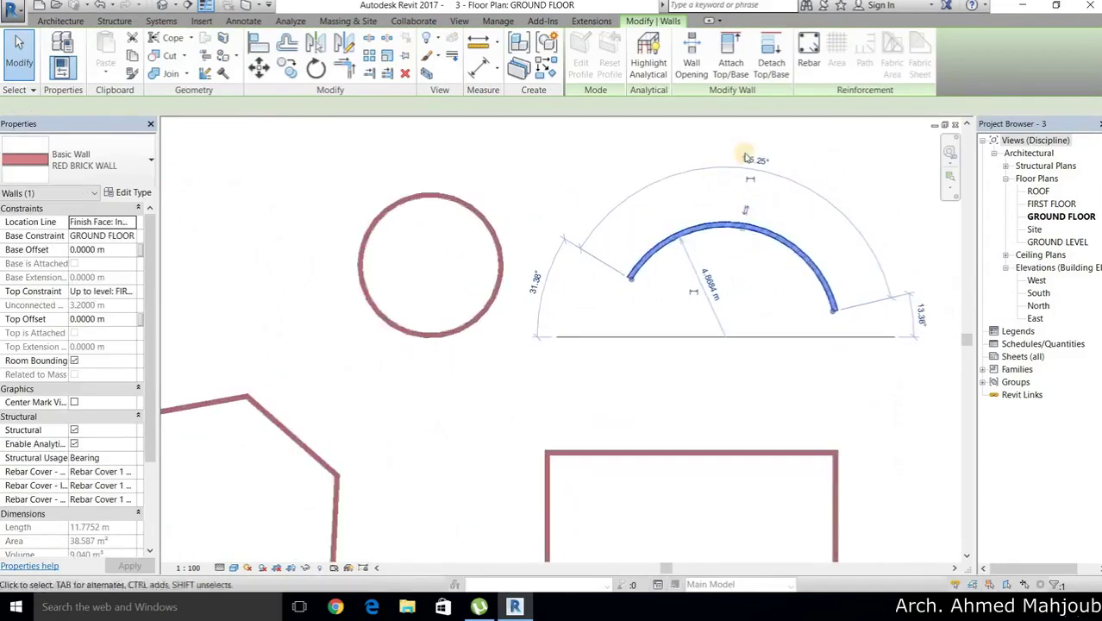
click(711, 295)
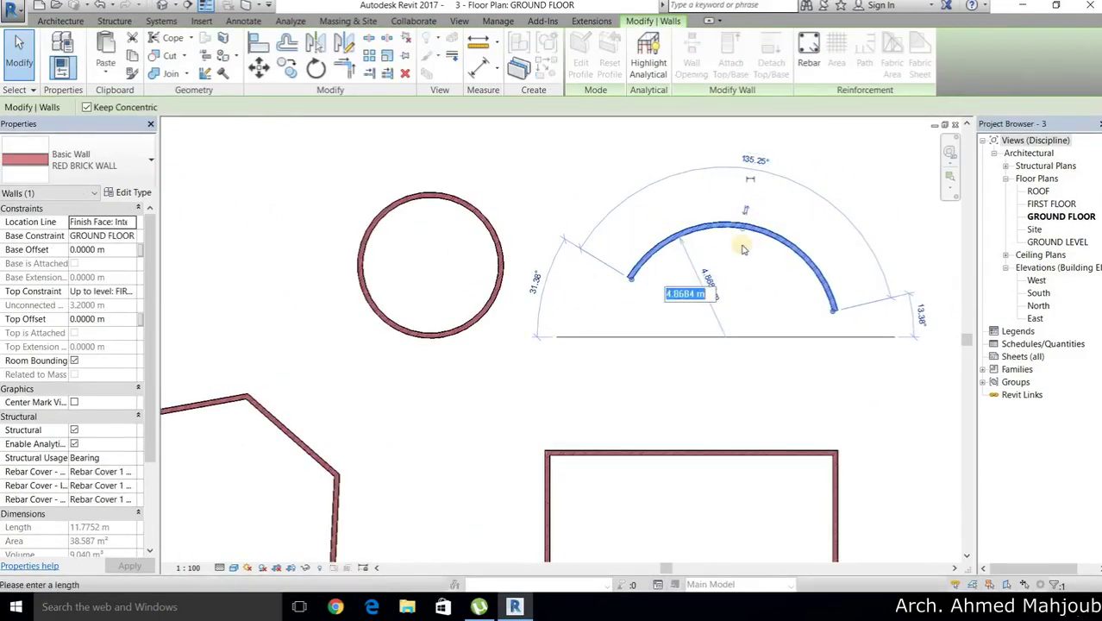
click(751, 166)
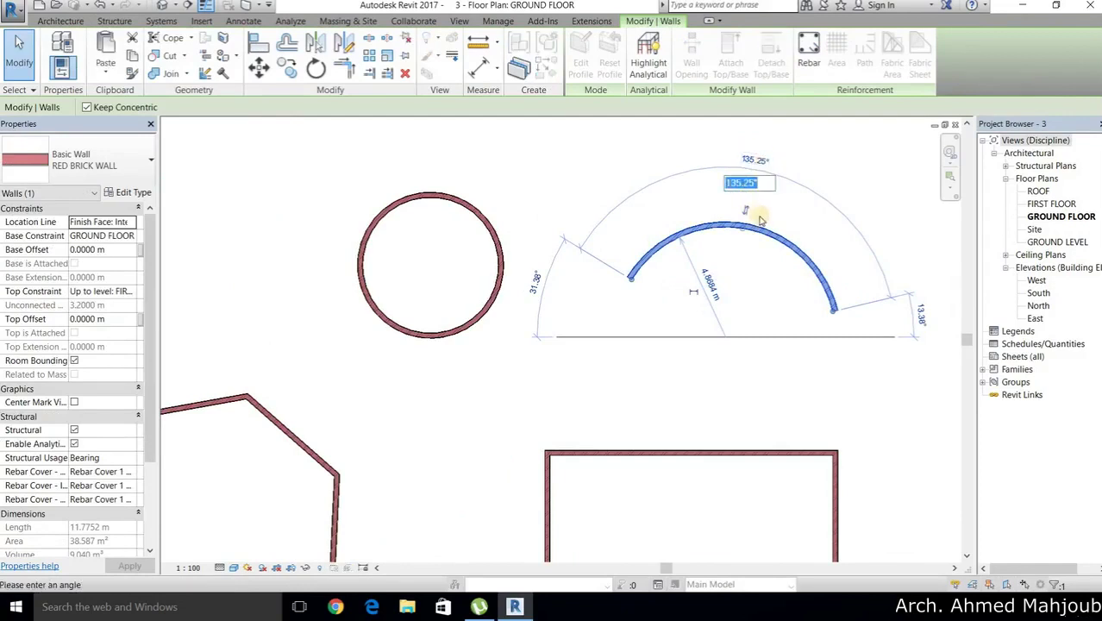
scroll(672, 233, up, 1)
middle_drag(635, 245, 786, 256)
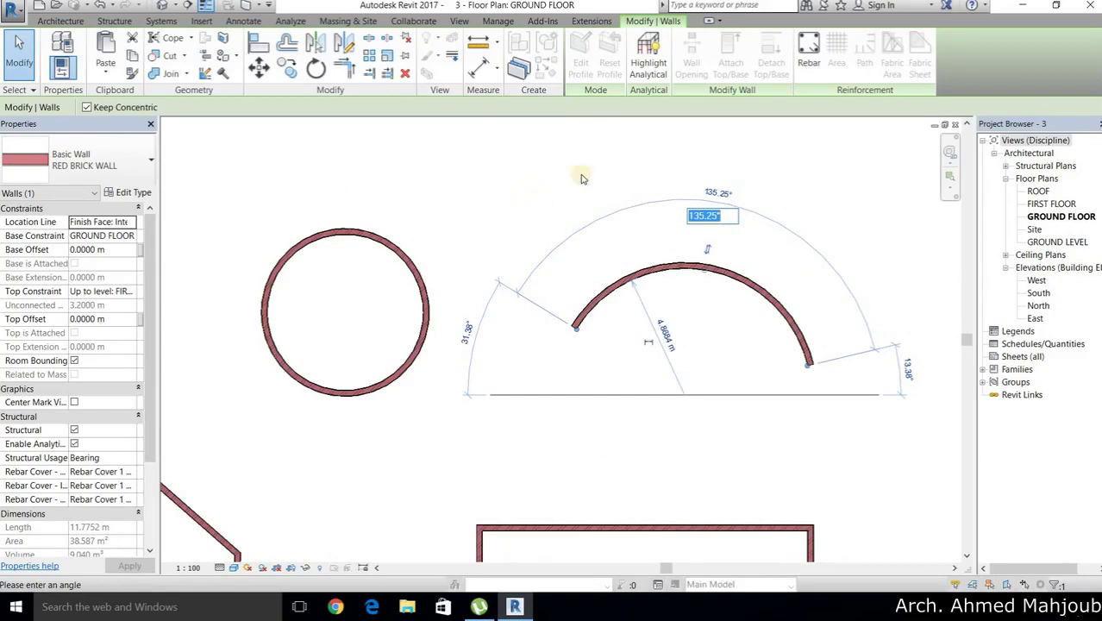
key(Return)
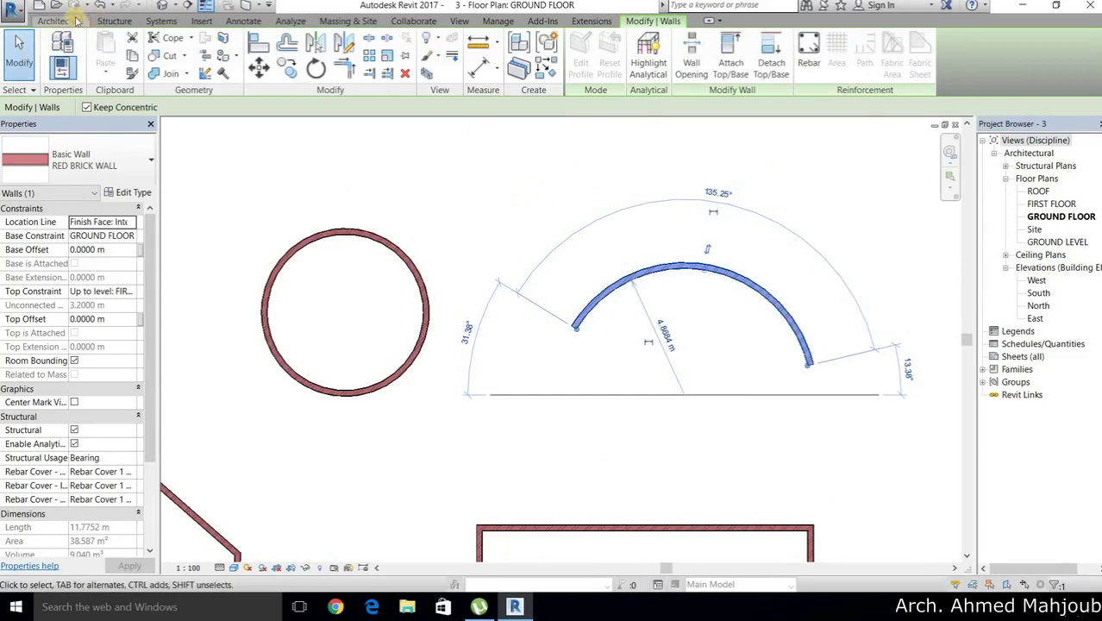
click(60, 21)
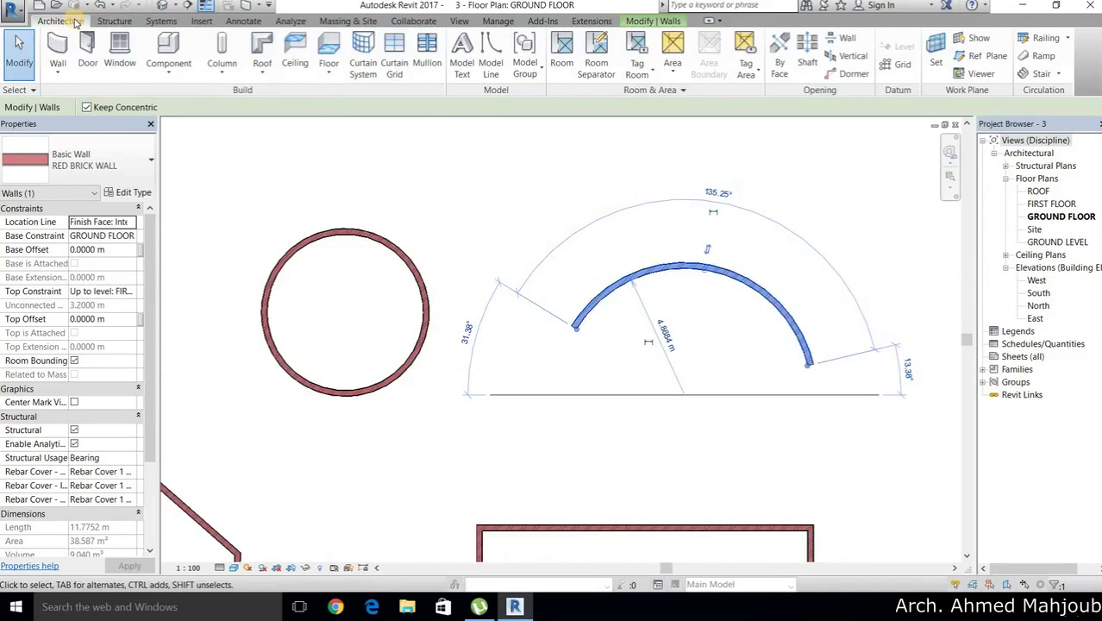
key(Escape)
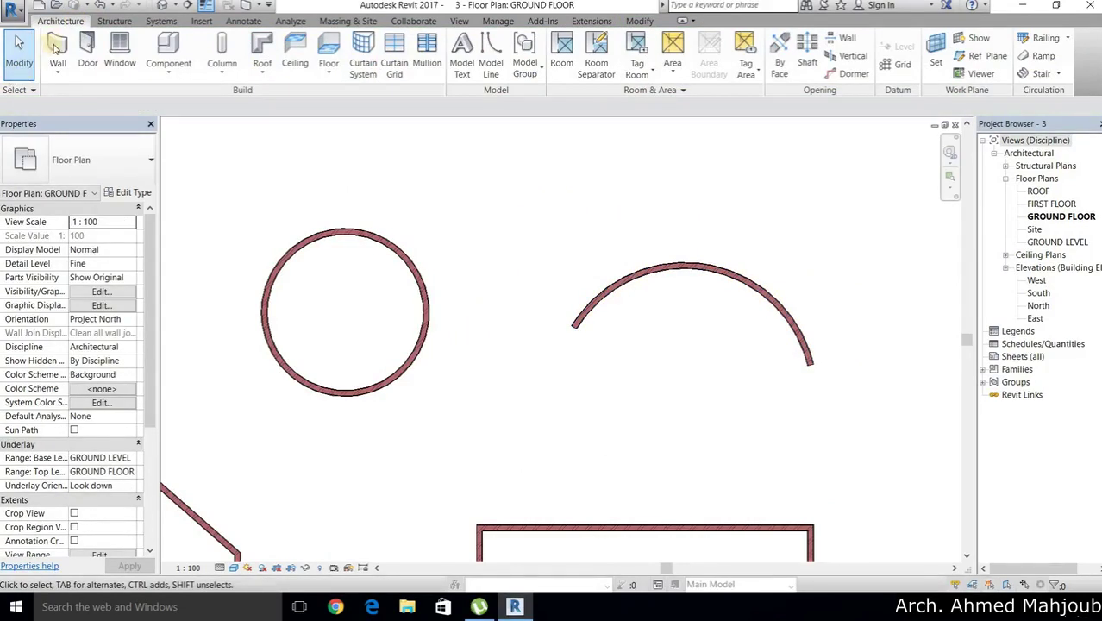
Using WA, draw a centre-ends arc brick wall with a 7.9 m radius
key(w)
key(a)
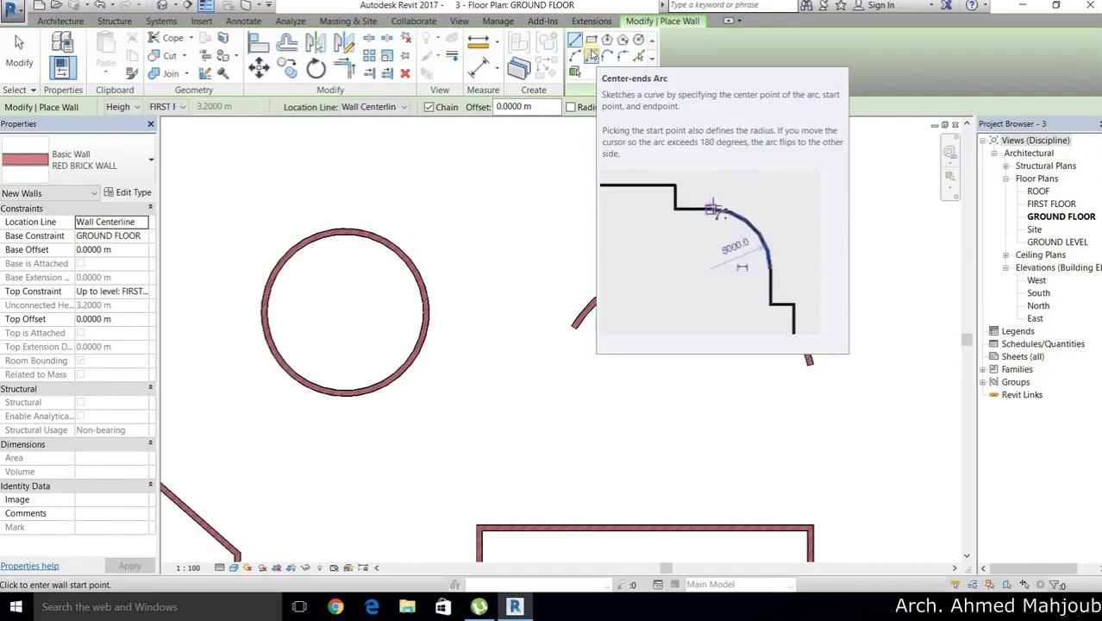
click(593, 55)
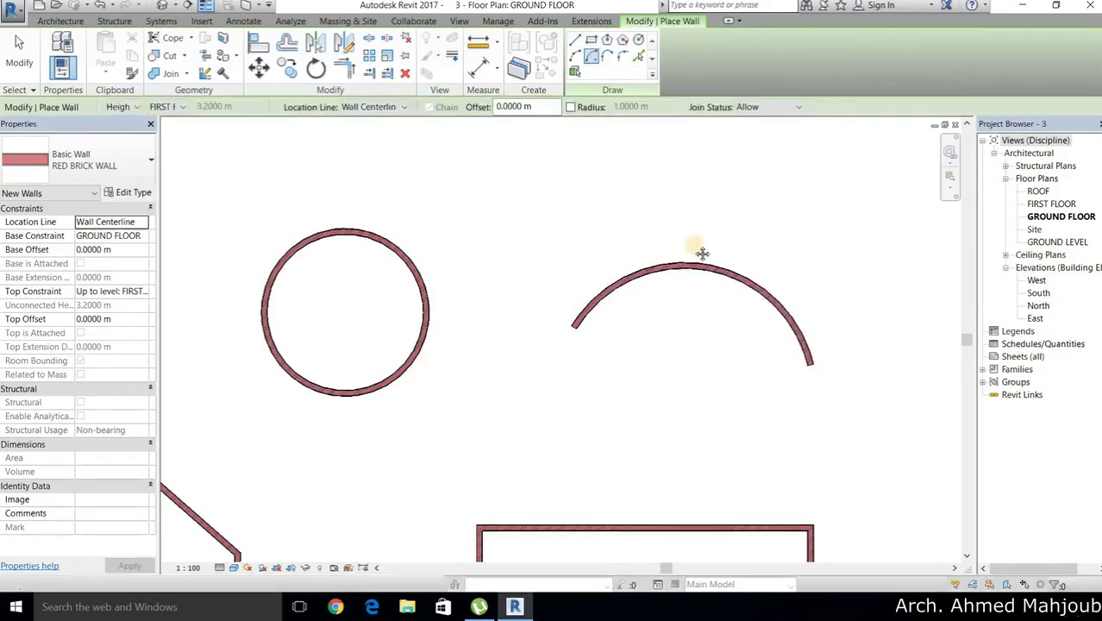
scroll(744, 247, down, 2)
middle_drag(930, 263, 659, 280)
click(584, 280)
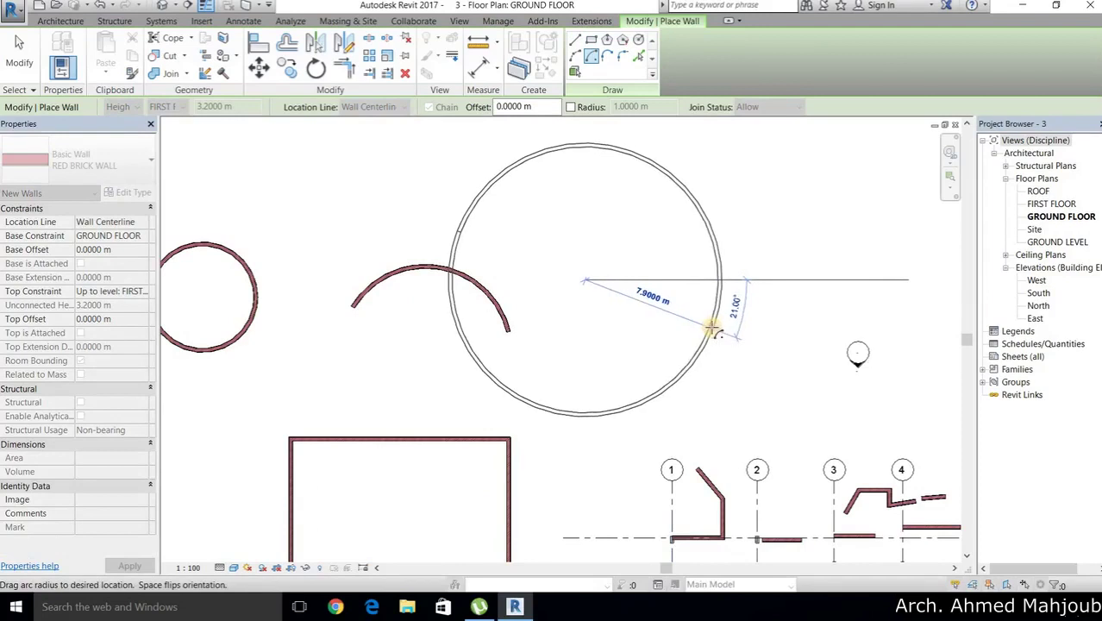
click(718, 320)
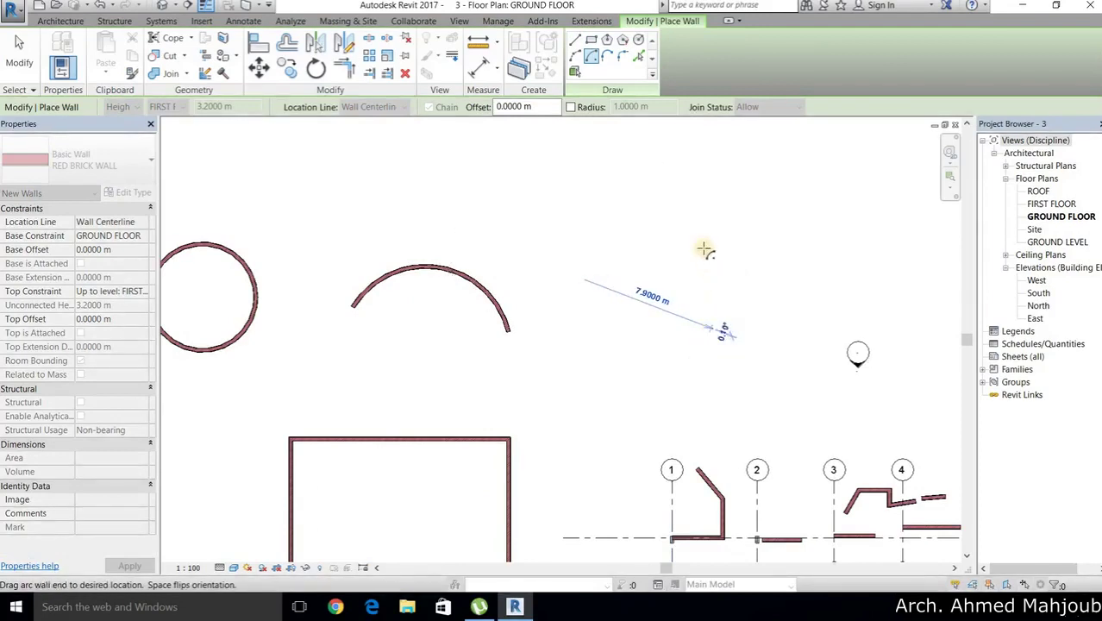
click(639, 200)
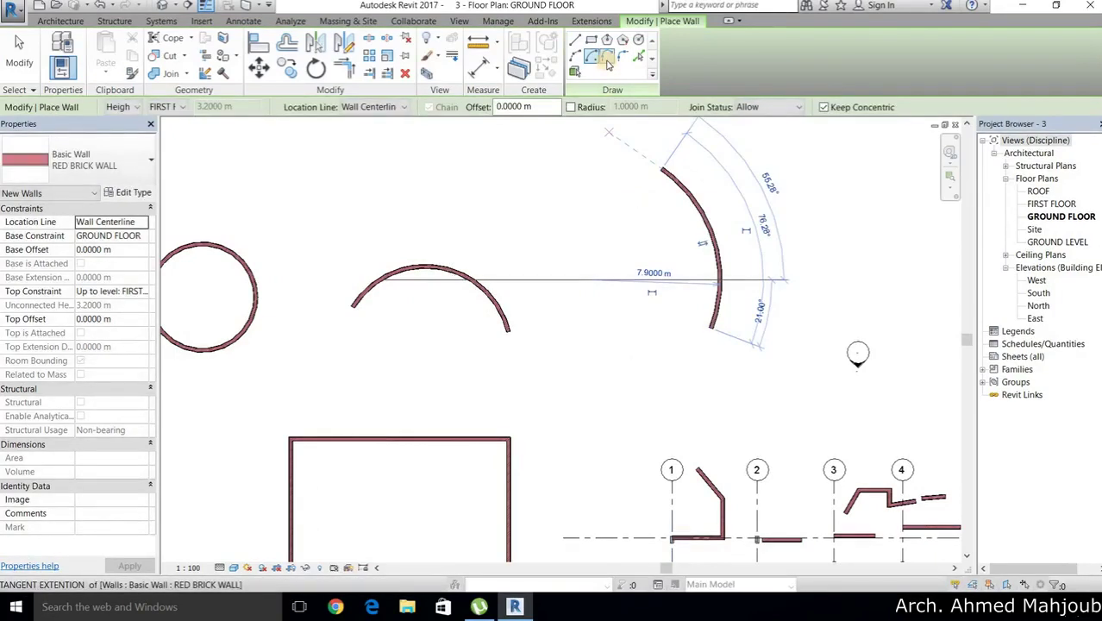
mouse_move(607, 56)
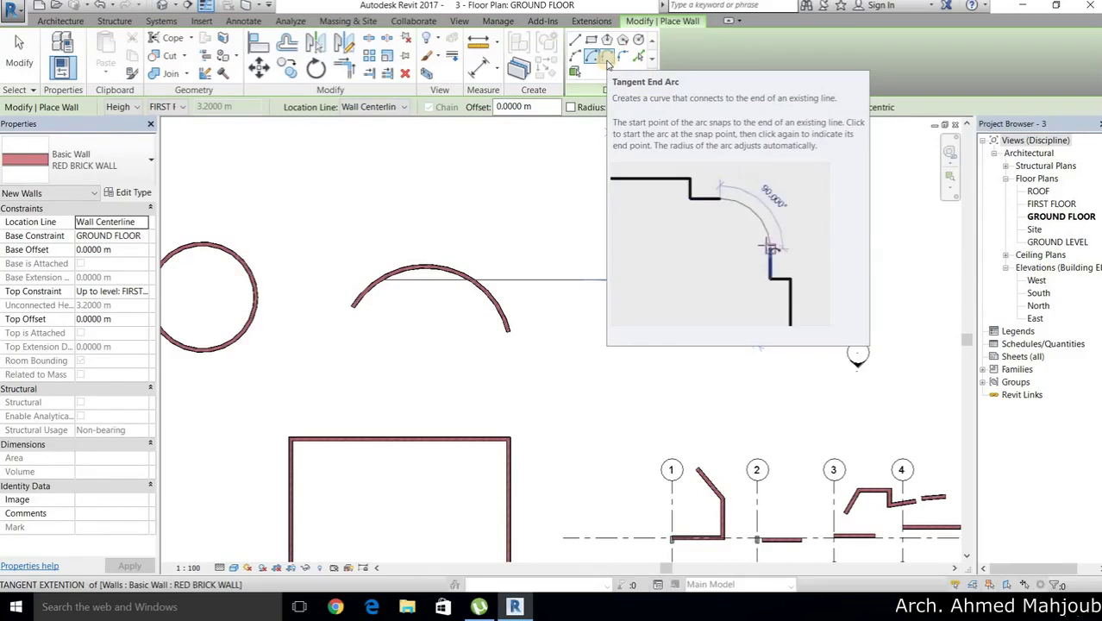
Extend the vertical wall east of the grids with a tangent-end arc wall curving a quarter turn
click(608, 59)
middle_drag(421, 324, 174, 351)
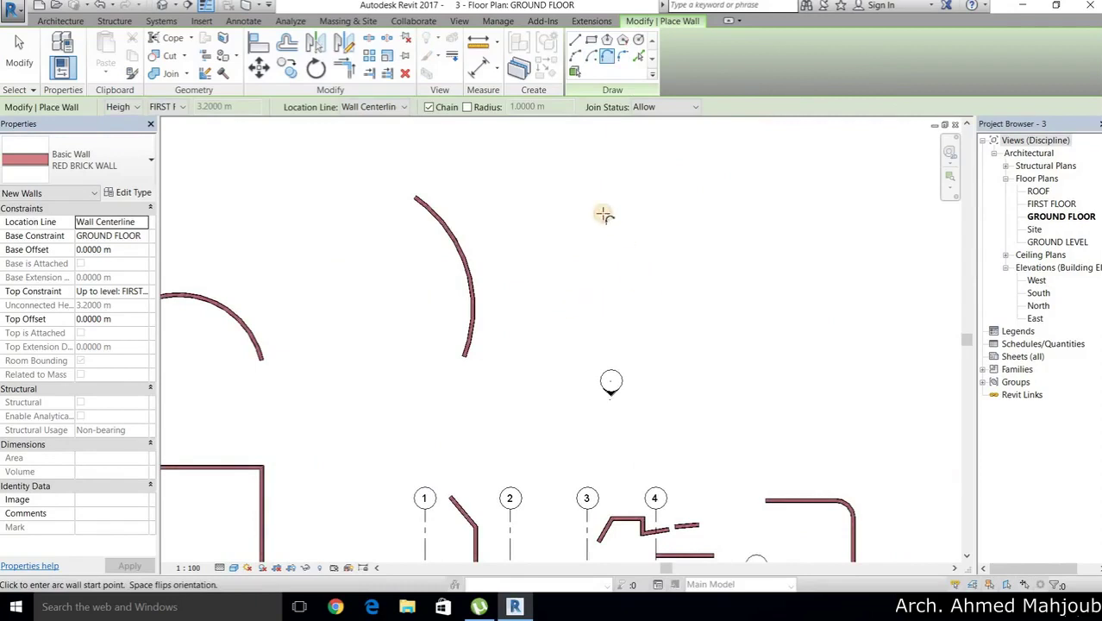
middle_drag(569, 180, 321, 345)
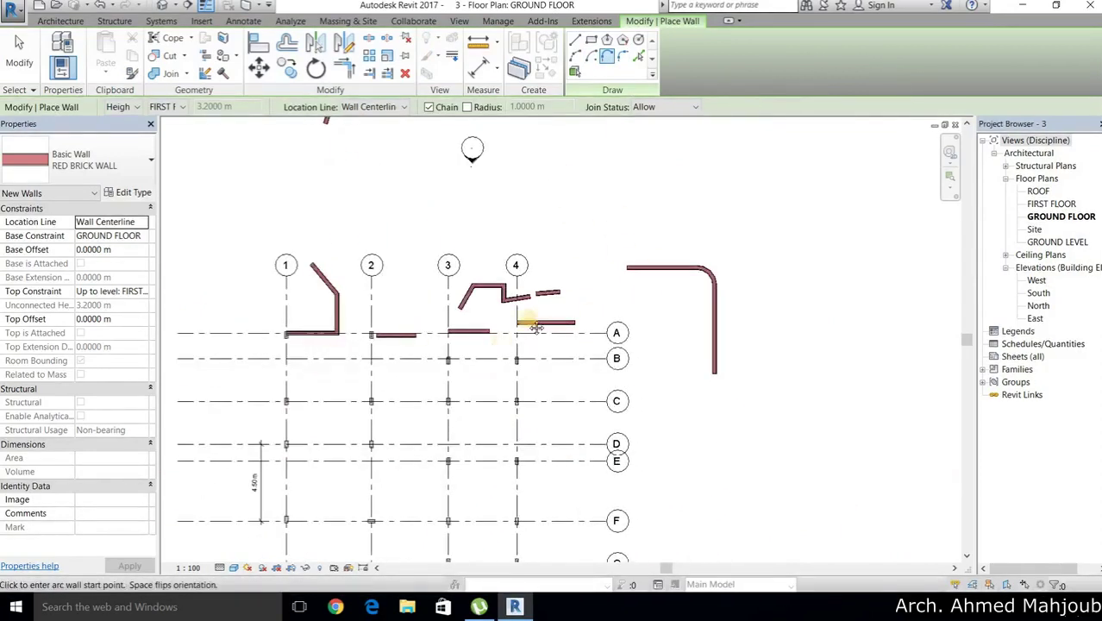
middle_drag(671, 248, 466, 284)
scroll(765, 309, up, 1)
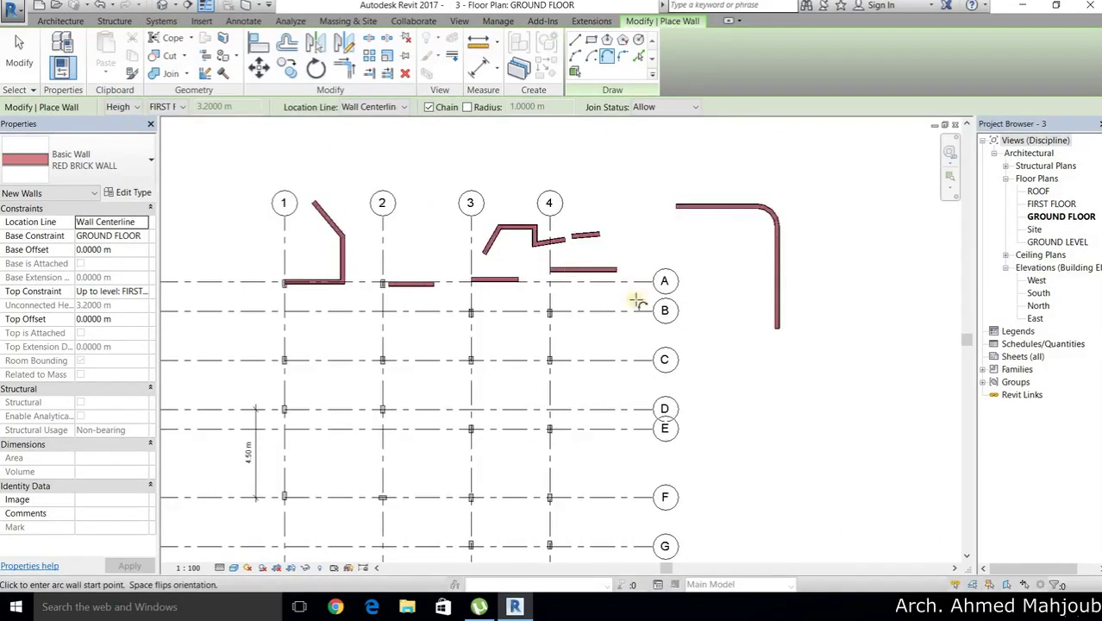
middle_drag(780, 337, 602, 292)
scroll(601, 287, up, 2)
click(599, 277)
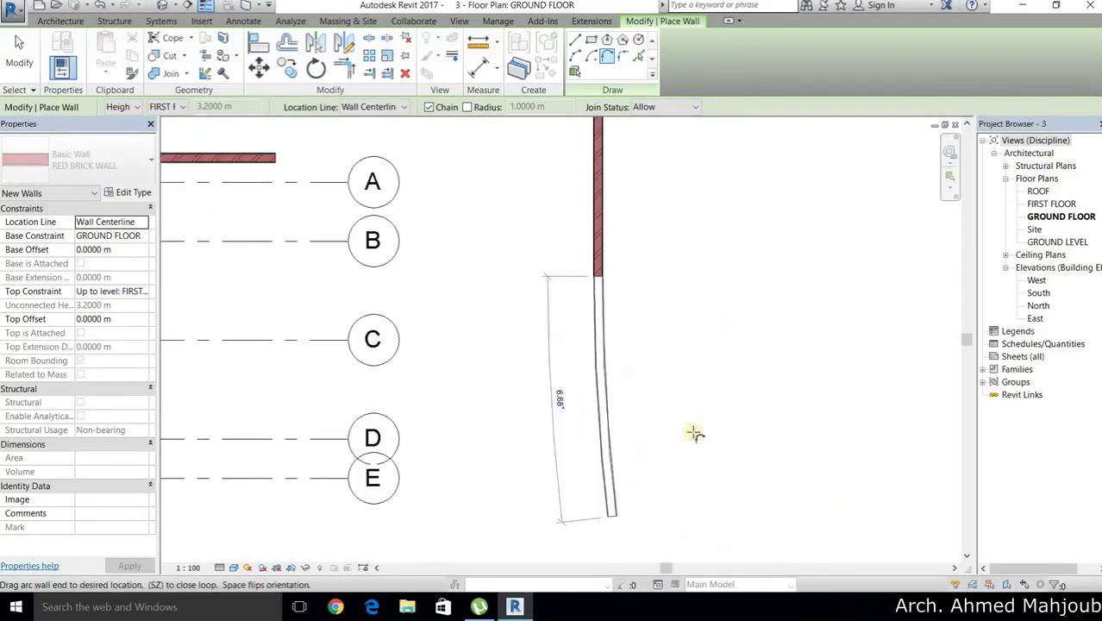
click(761, 425)
key(Escape)
key(Escape)
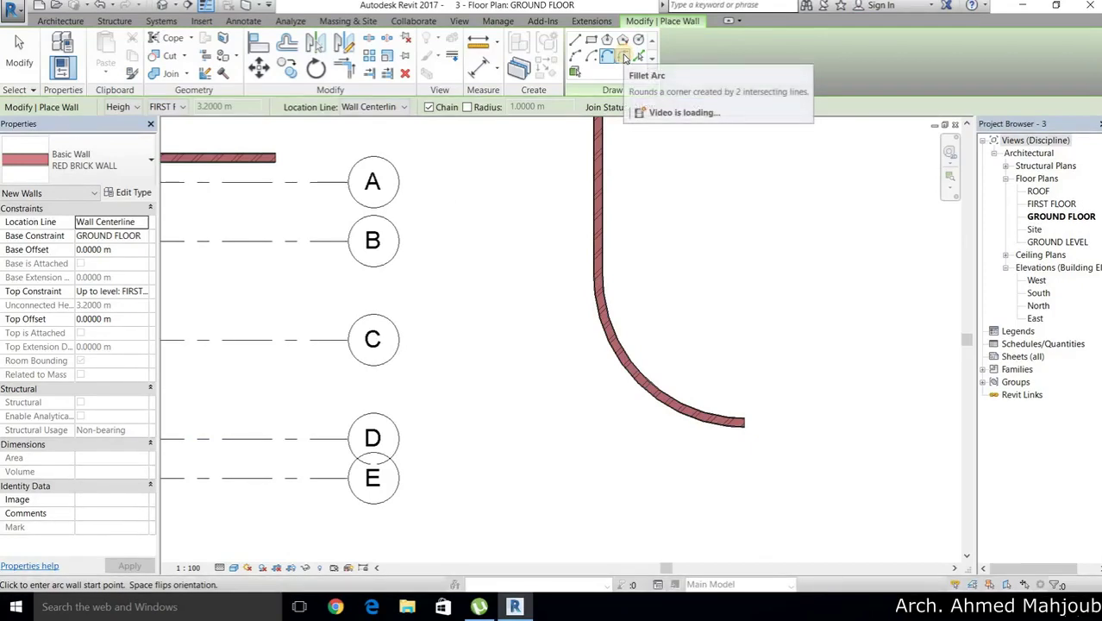
mouse_move(623, 57)
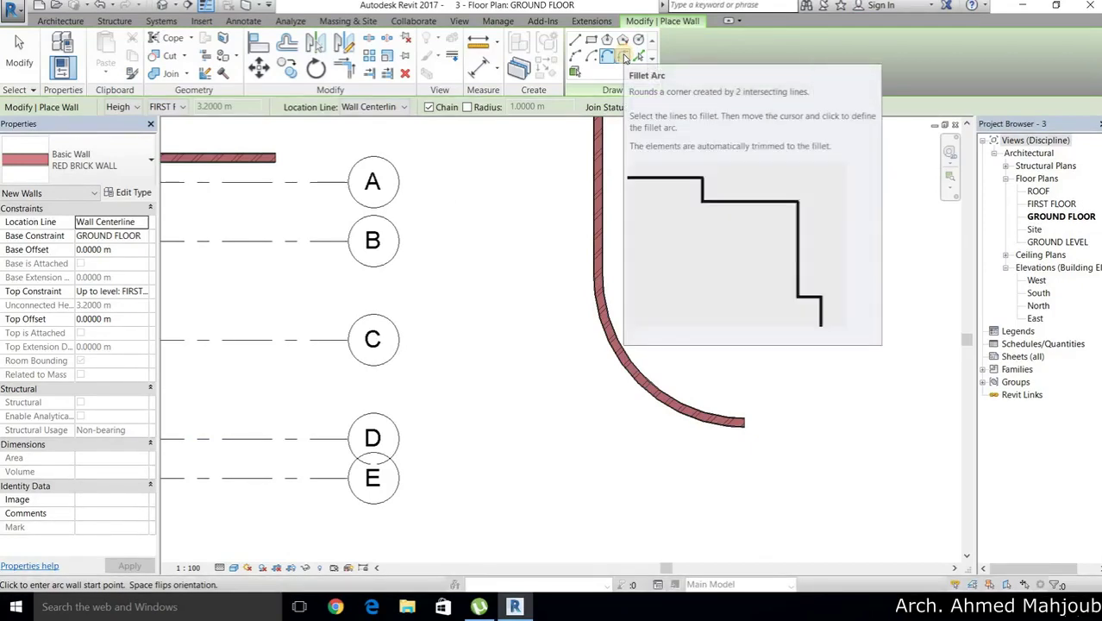
Fillet the rectangle's top and left walls into a 3.5 m radius curved corner
click(623, 56)
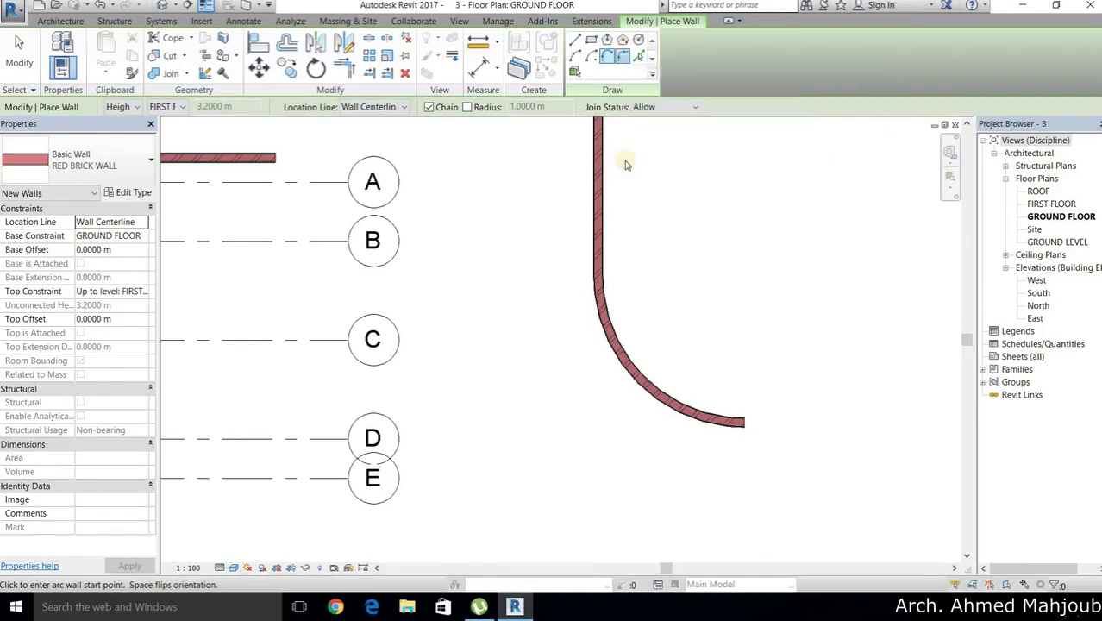
scroll(528, 249, down, 3)
scroll(514, 291, down, 2)
middle_drag(302, 311, 652, 347)
scroll(737, 344, up, 2)
scroll(720, 315, up, 2)
scroll(636, 285, up, 2)
scroll(642, 286, up, 2)
scroll(586, 250, up, 2)
scroll(548, 220, up, 2)
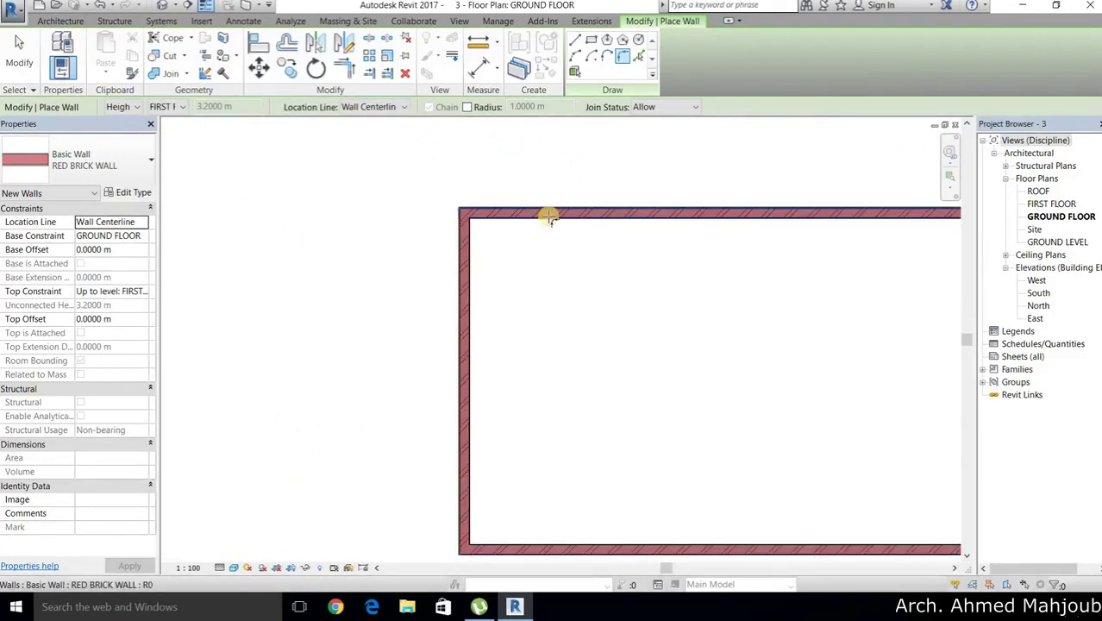
click(549, 215)
click(467, 324)
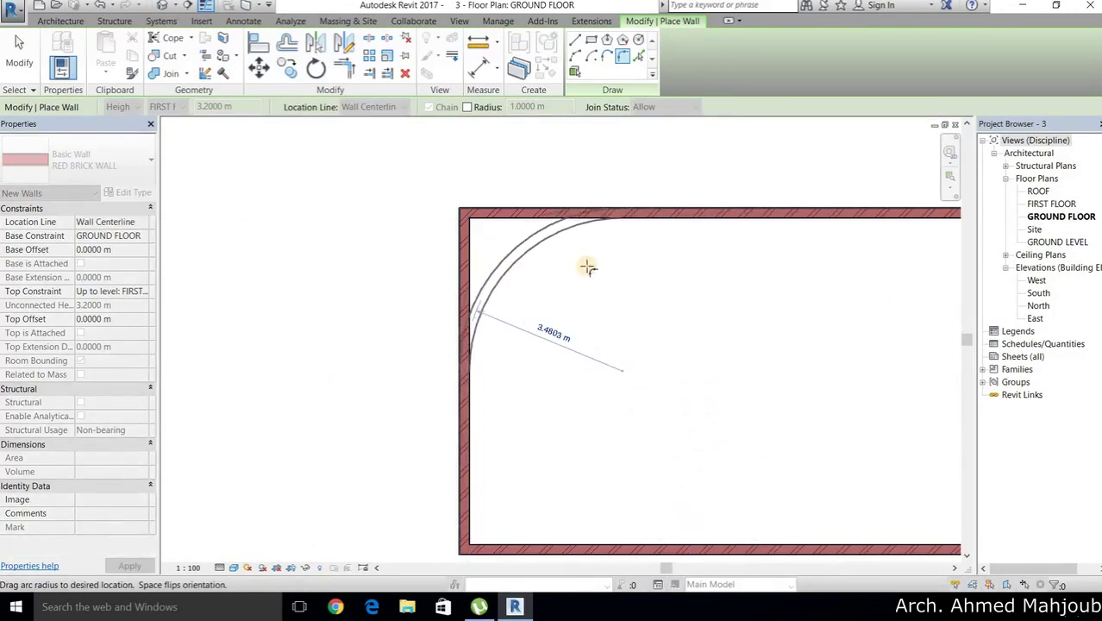
click(570, 244)
scroll(570, 242, down, 3)
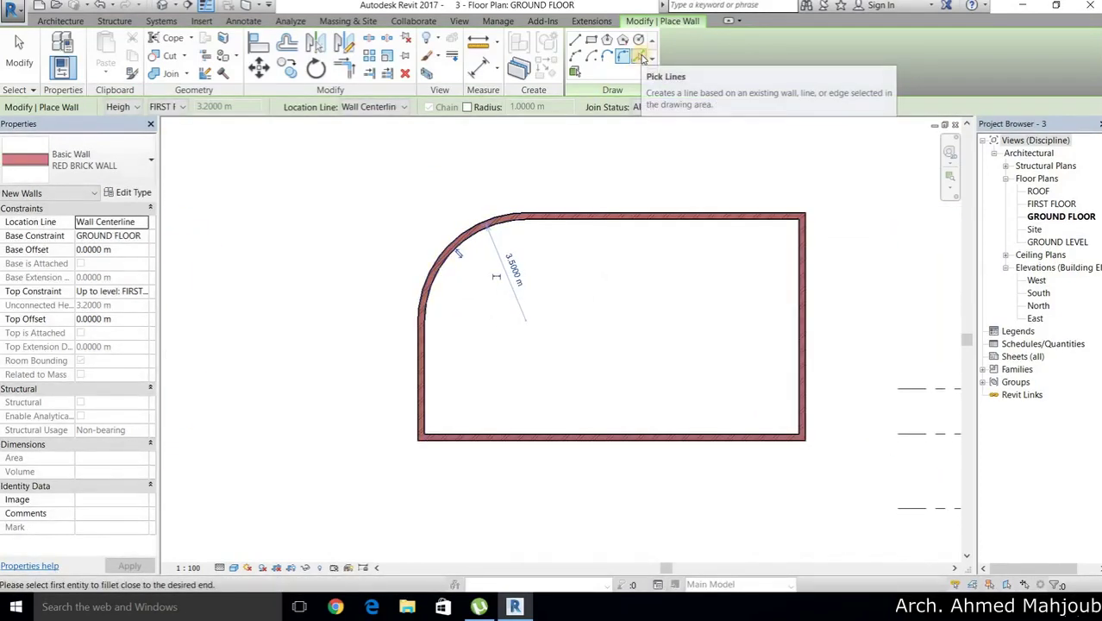
mouse_move(639, 56)
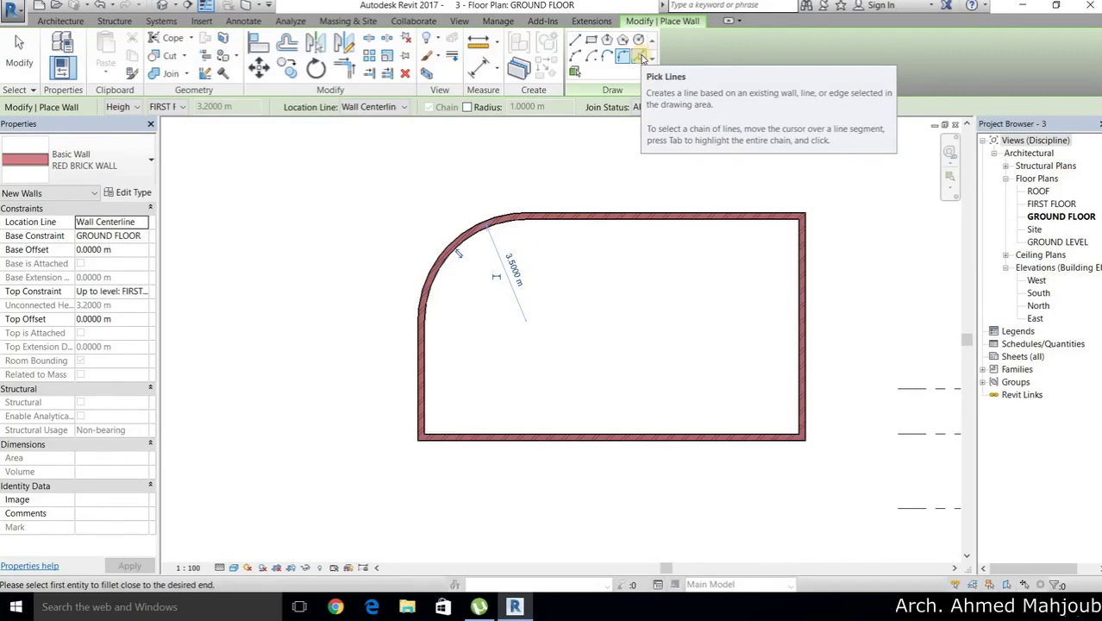
Place a RED BRICK WALL along grid line G using Pick Lines
click(640, 57)
scroll(615, 350, down, 3)
middle_drag(798, 384, 522, 384)
scroll(522, 382, up, 2)
scroll(551, 358, up, 2)
scroll(364, 362, up, 2)
scroll(369, 345, up, 2)
scroll(505, 363, up, 2)
scroll(494, 259, down, 2)
scroll(486, 217, up, 1)
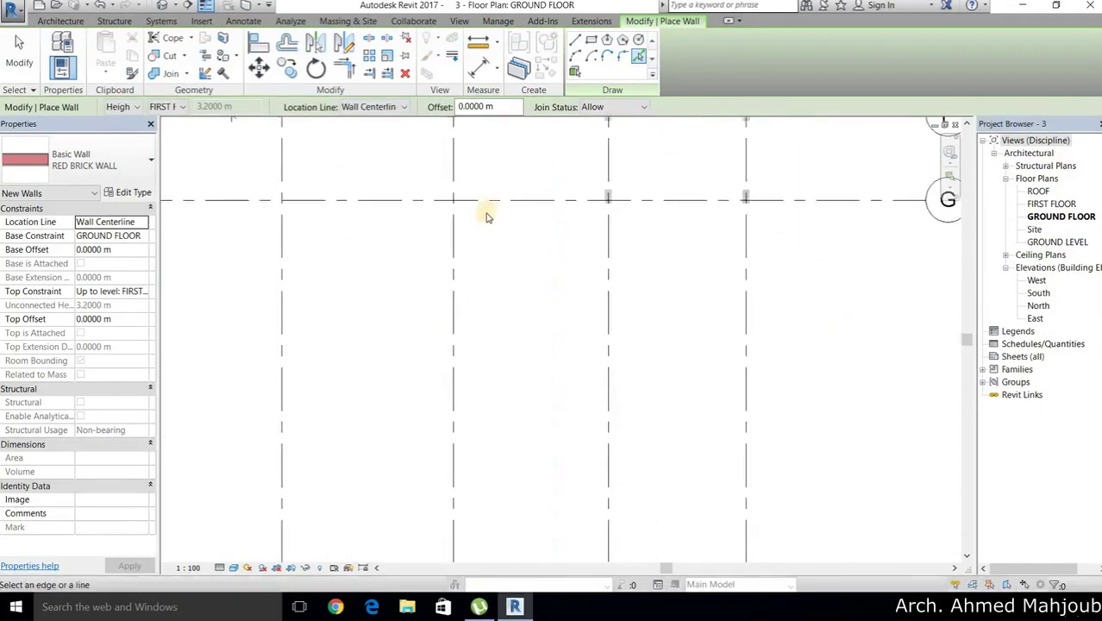
scroll(564, 266, down, 2)
scroll(368, 271, up, 2)
scroll(435, 254, down, 2)
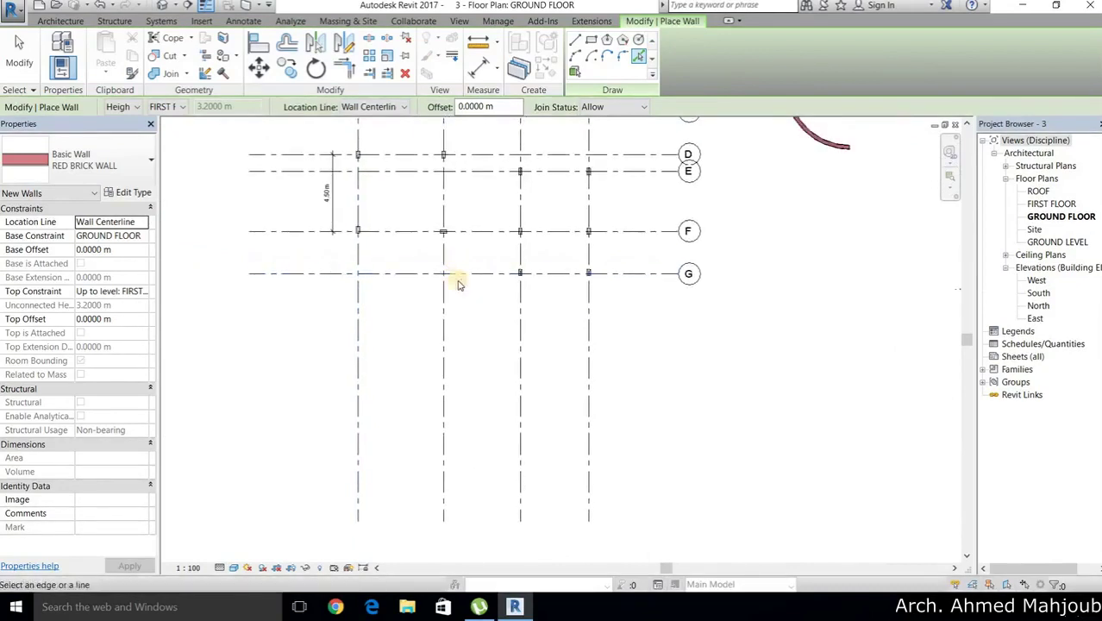
scroll(466, 276, up, 2)
click(388, 280)
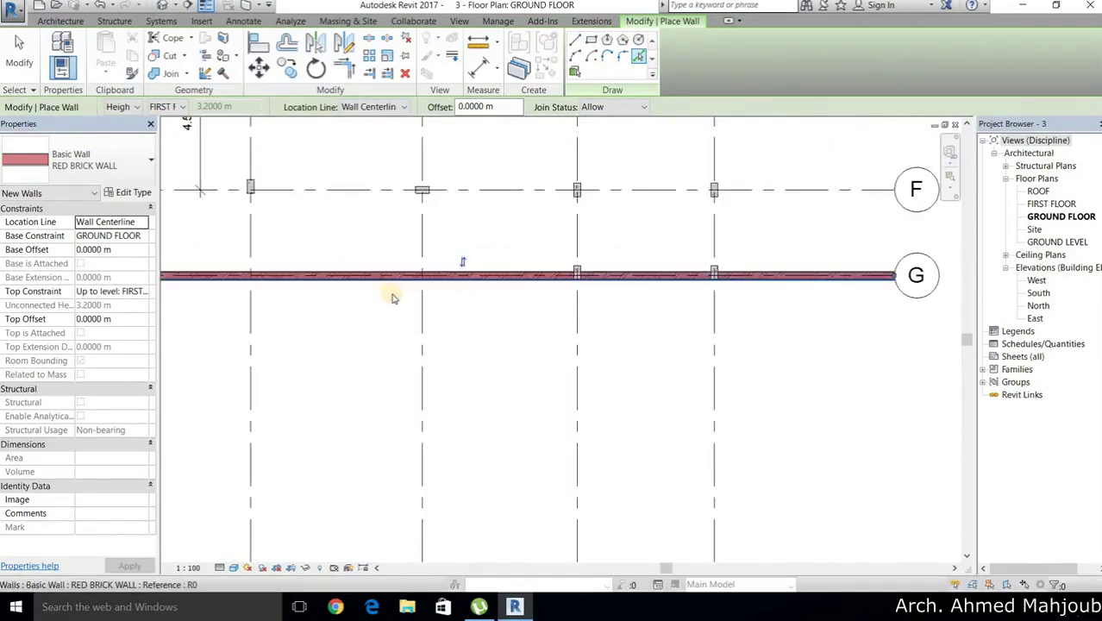
Pan and zoom the plan to show the grids above G
scroll(397, 295, down, 2)
middle_drag(422, 282, 537, 394)
scroll(469, 323, up, 1)
scroll(467, 319, up, 1)
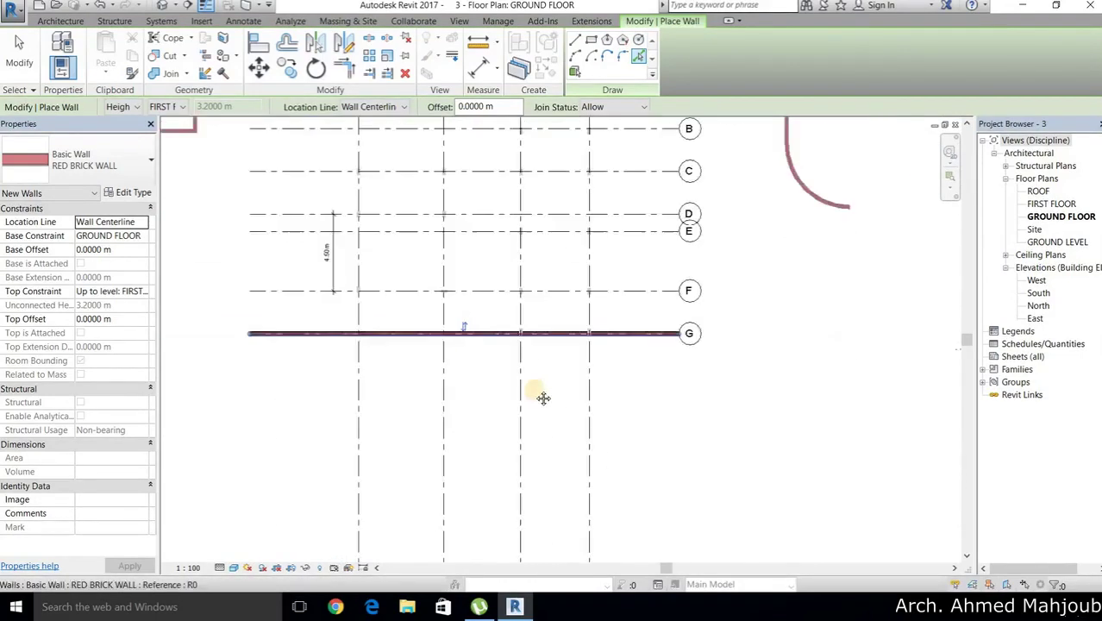
scroll(548, 393, down, 2)
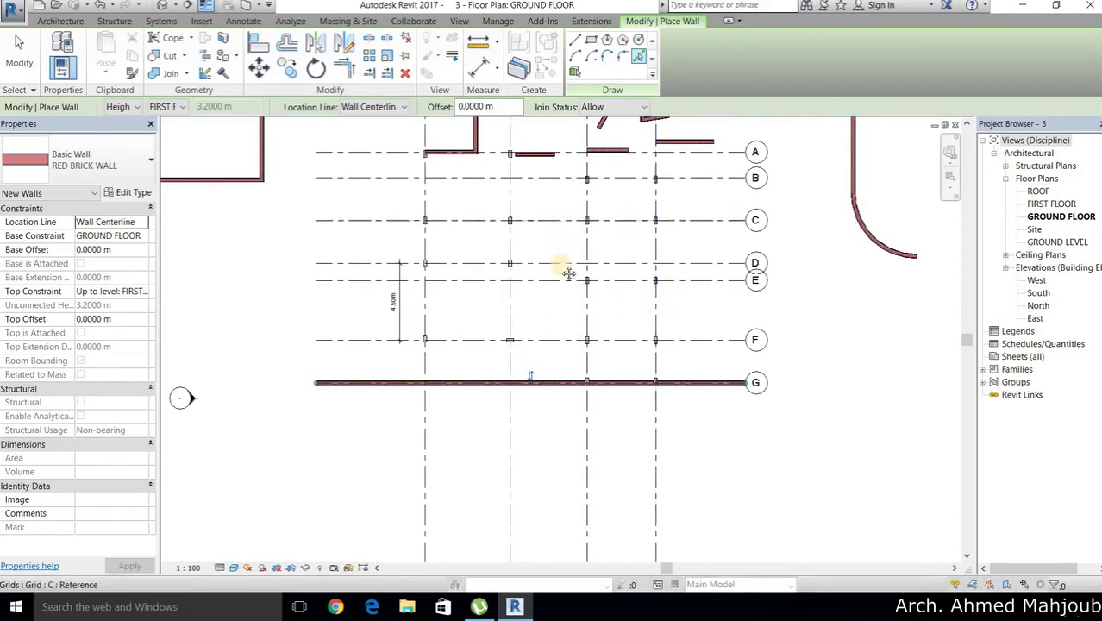
scroll(567, 267, down, 3)
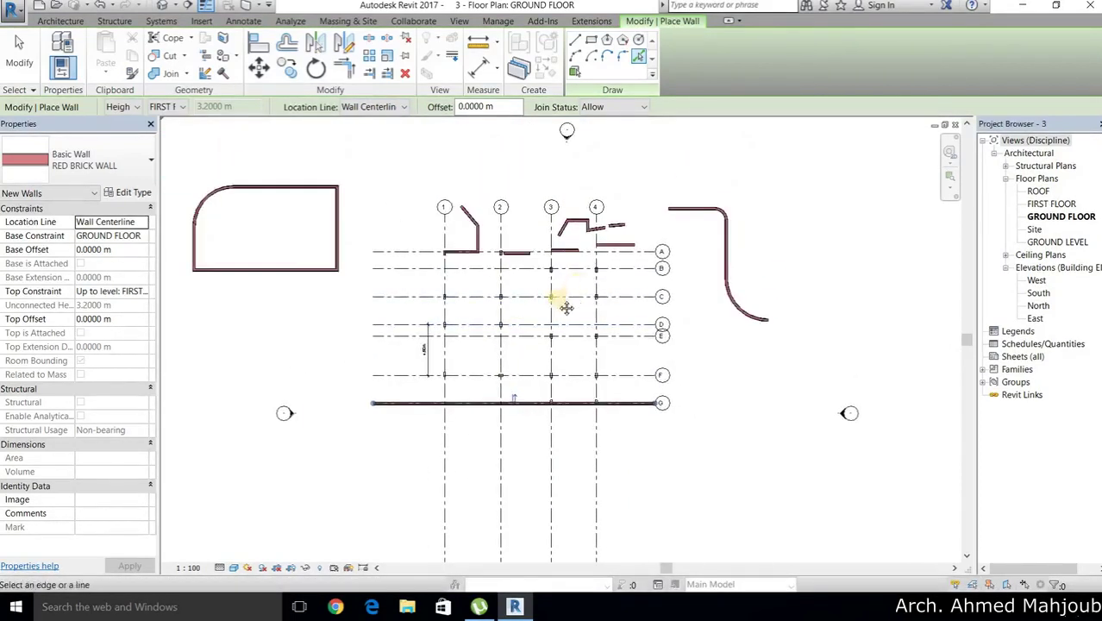
middle_drag(565, 294, 547, 300)
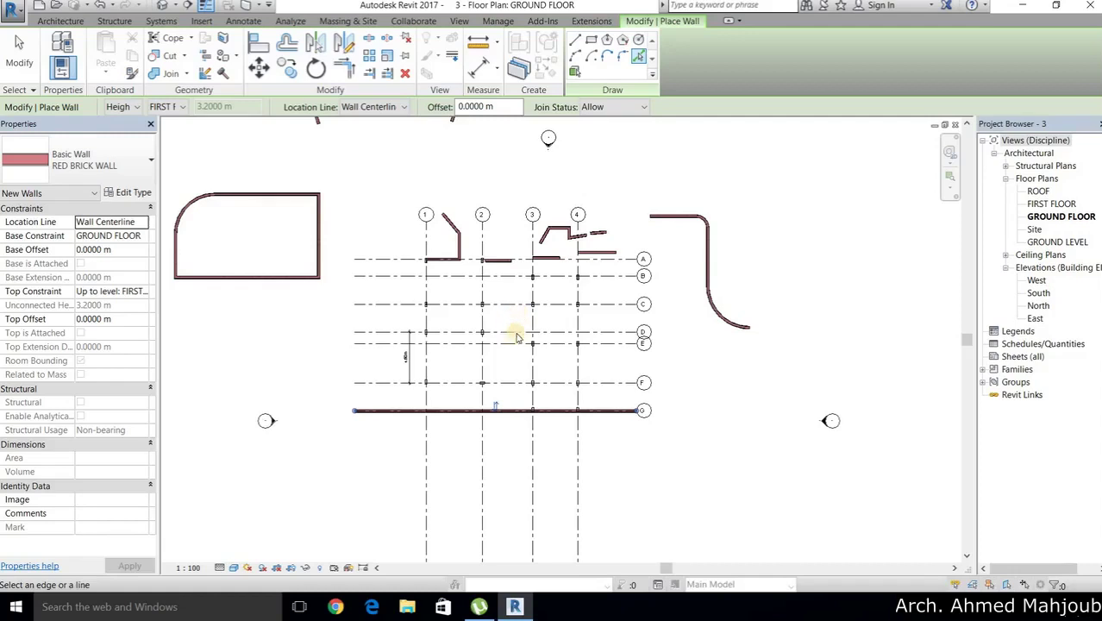